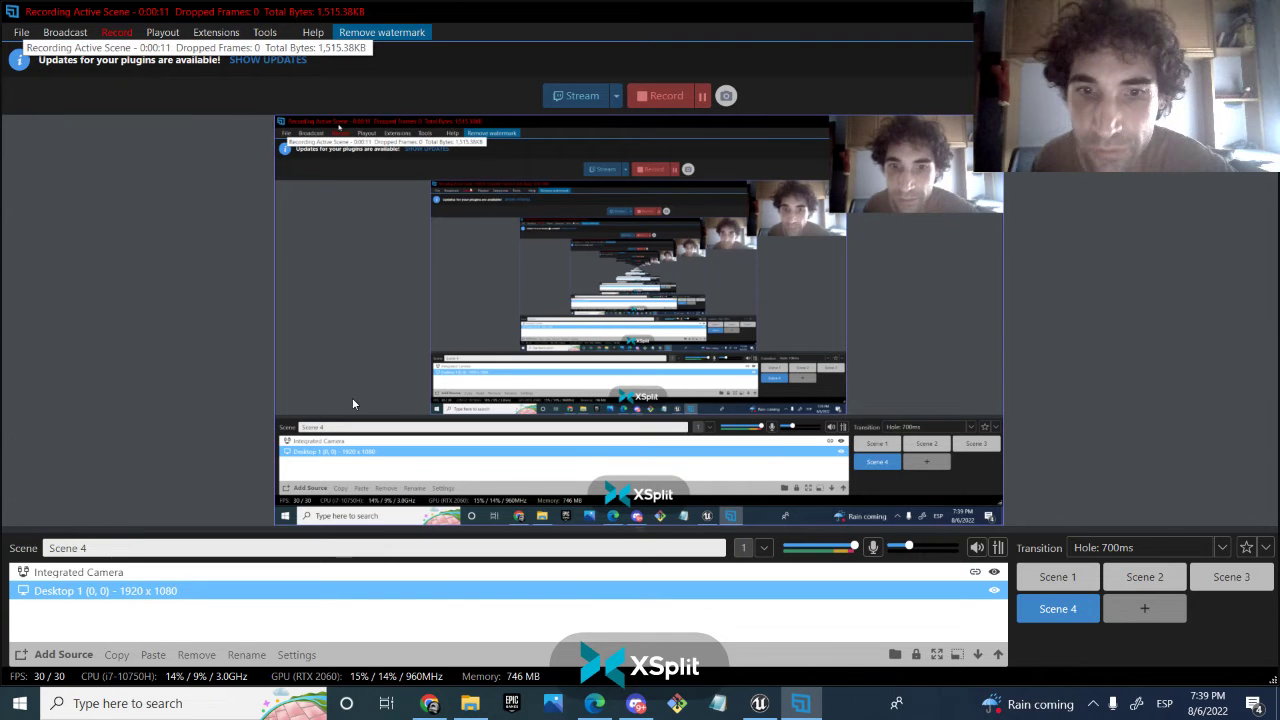
Switch to the YouTube tutorial 'Unreal Engine 4 Tutorial - AI - Part 2 AI Perception' while recording continues.
{"action": "key", "text": "alt+Tab"}
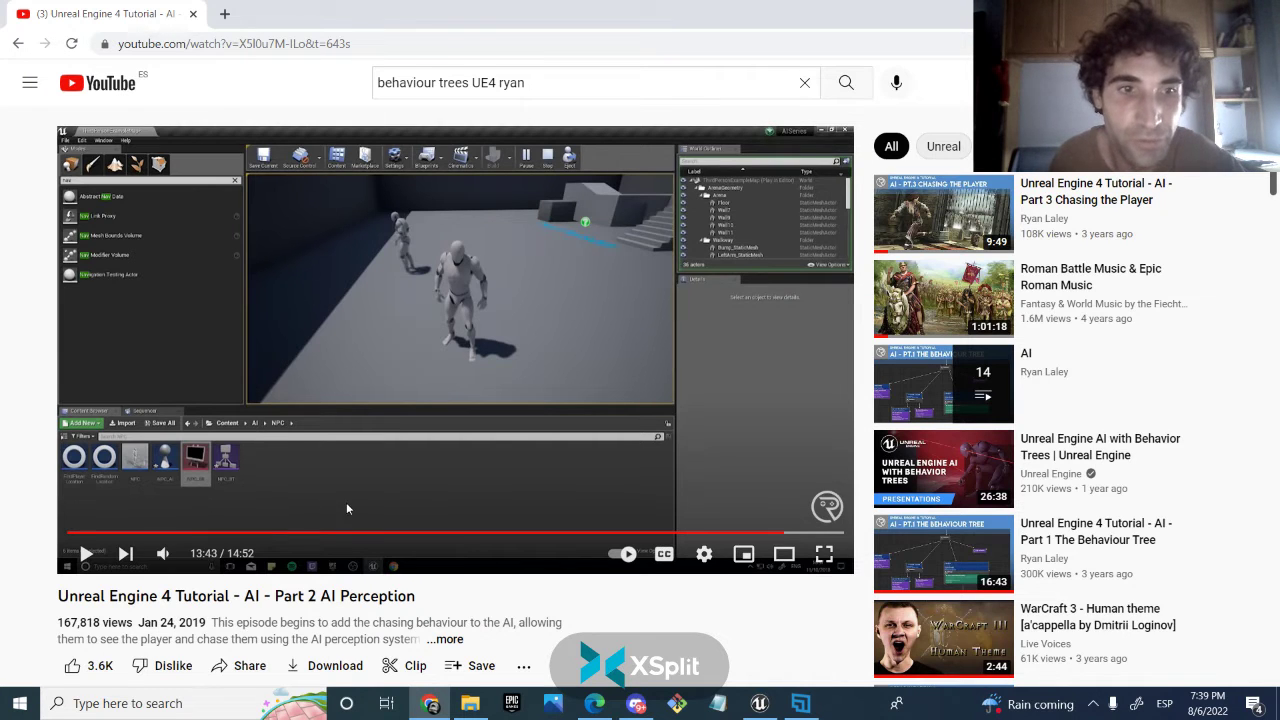
{"action": "scroll", "coordinate": [346, 502], "scroll_direction": "down", "scroll_amount": 2}
{"action": "scroll", "coordinate": [570, 440], "scroll_direction": "up", "scroll_amount": 2}
{"action": "scroll", "coordinate": [559, 442], "scroll_direction": "down", "scroll_amount": 4}
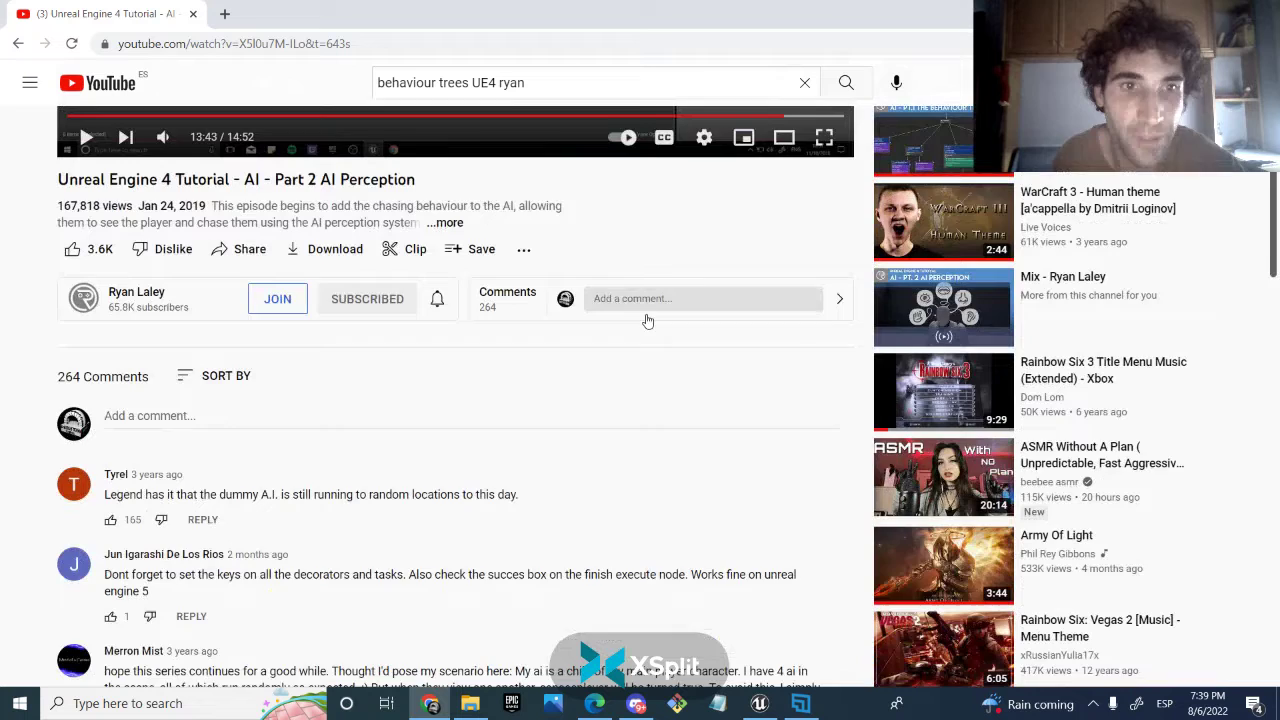
{"action": "scroll", "coordinate": [646, 320], "scroll_direction": "up", "scroll_amount": 4}
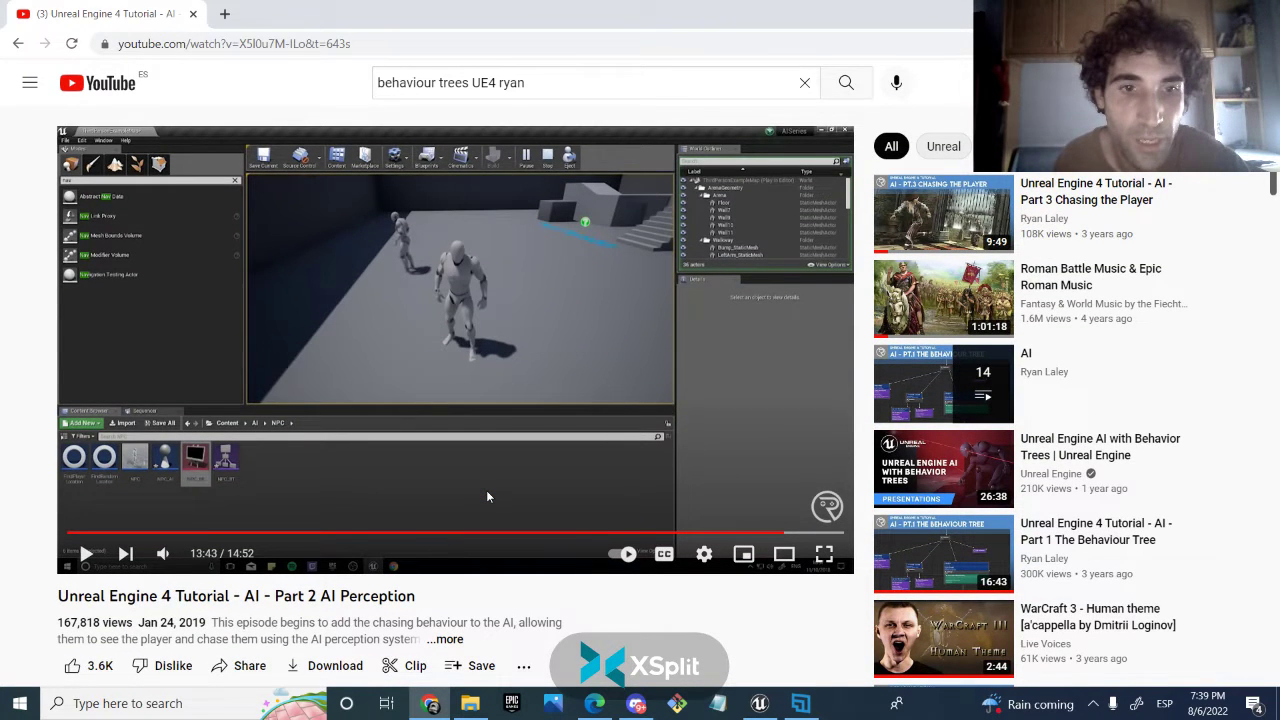
{"action": "scroll", "coordinate": [487, 496], "scroll_direction": "down", "scroll_amount": 1}
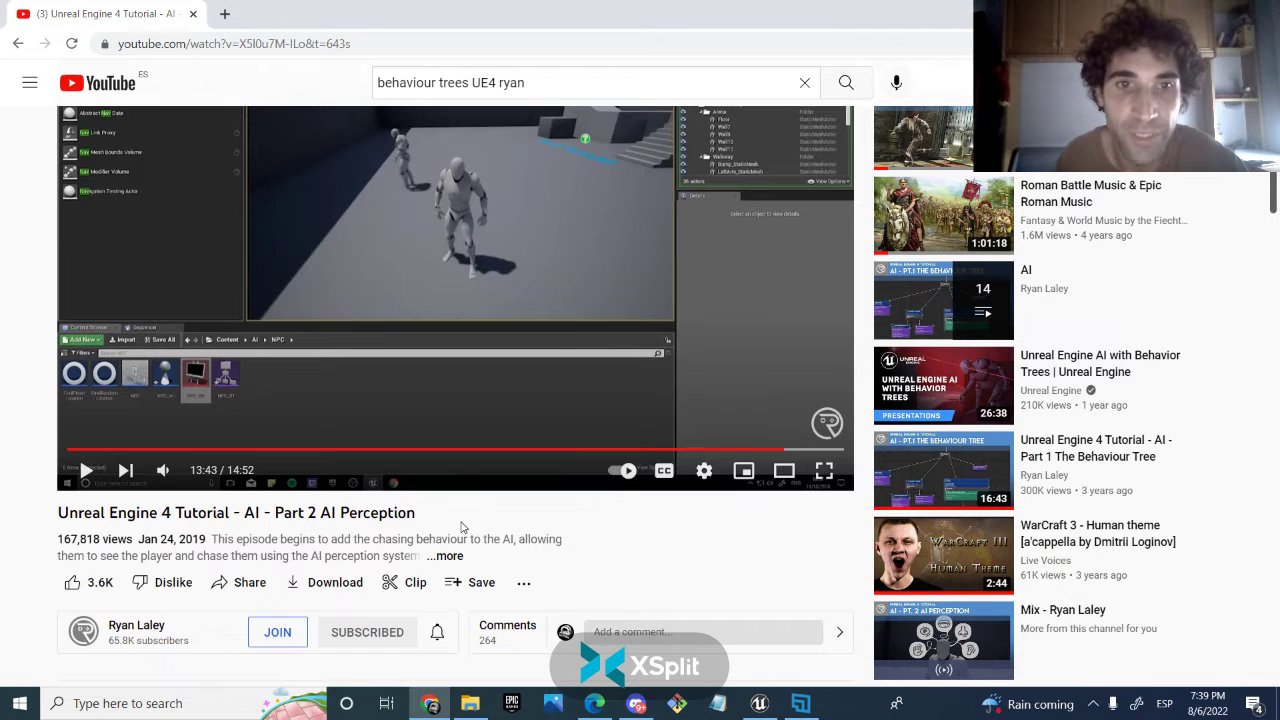
{"action": "scroll", "coordinate": [462, 527], "scroll_direction": "up", "scroll_amount": 1}
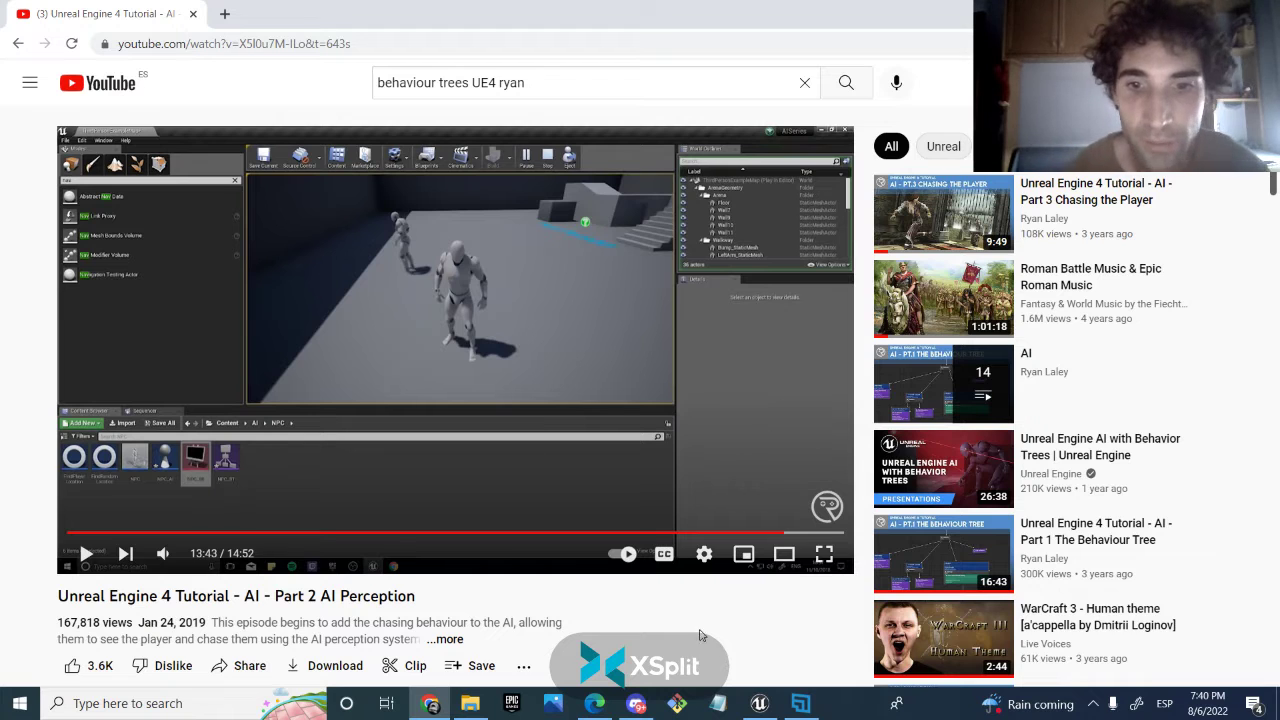
In Unreal Engine, search Content for 'beha' and open the BH_ZombieBehaviourAI behavior tree.
{"action": "left_click", "coordinate": [759, 703]}
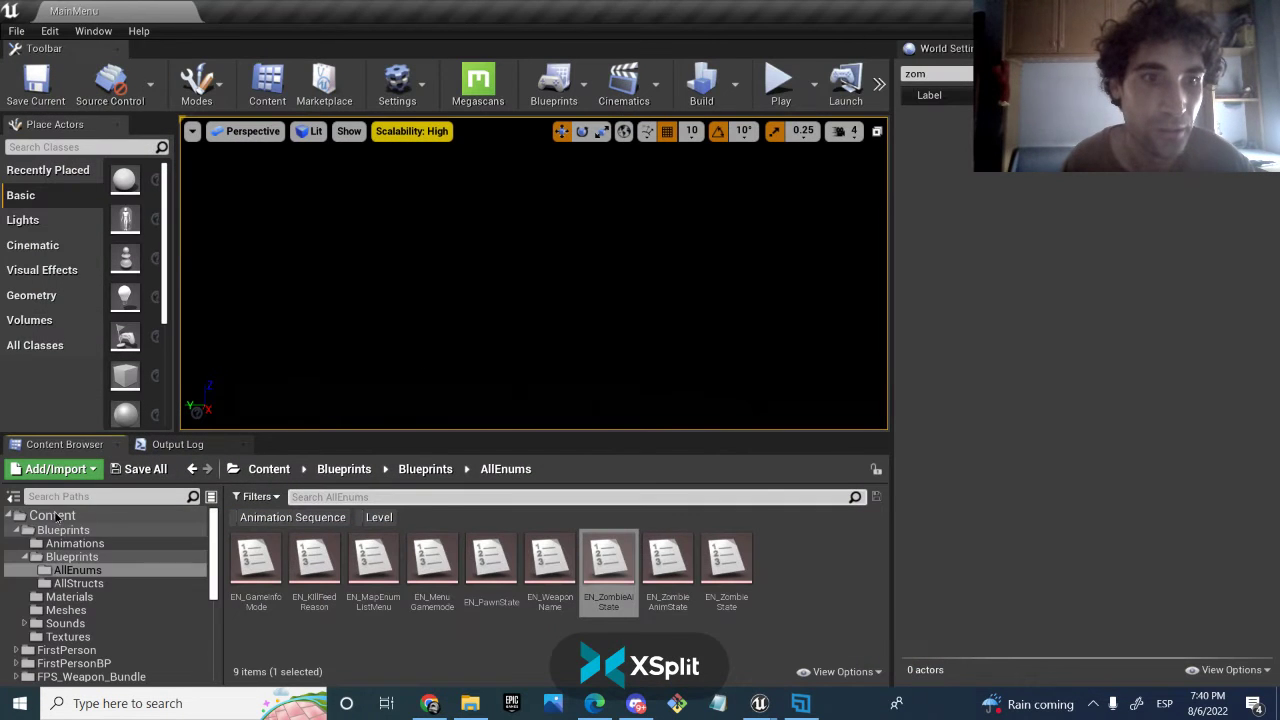
{"action": "left_click", "coordinate": [53, 516]}
{"action": "left_click", "coordinate": [335, 497]}
{"action": "type", "text": "beha"}
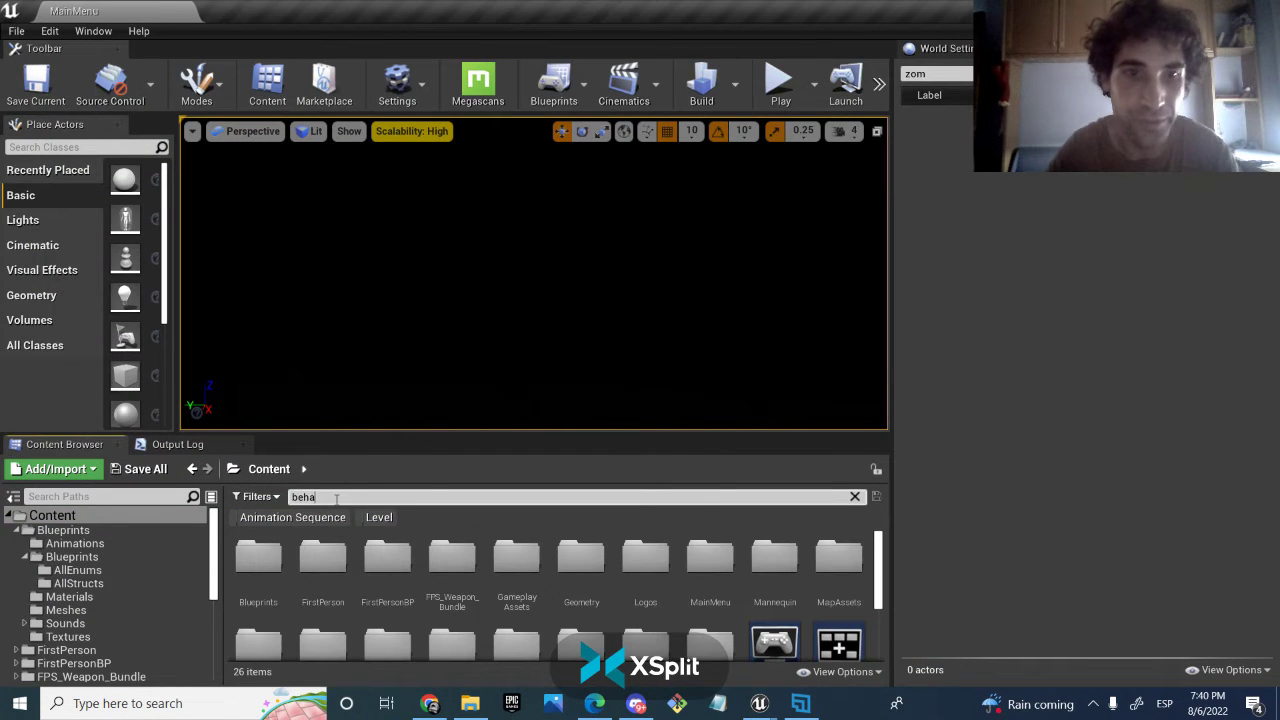
{"action": "double_click", "coordinate": [322, 556]}
{"action": "right_click_drag", "start_coordinate": [407, 279], "coordinate": [482, 136]}
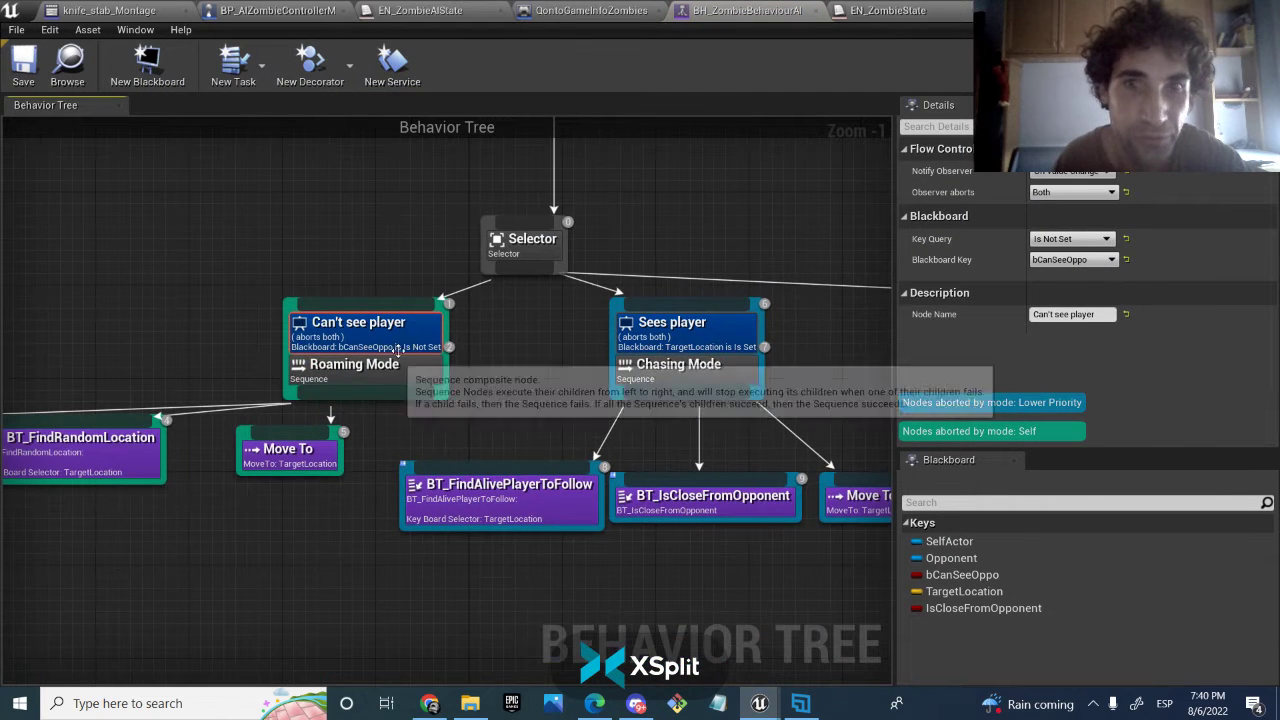
Check the Can't see player decorator: Notify Observer On Value Change, Observer aborts Both.
{"action": "left_click", "coordinate": [1068, 175]}
{"action": "left_click", "coordinate": [1073, 185]}
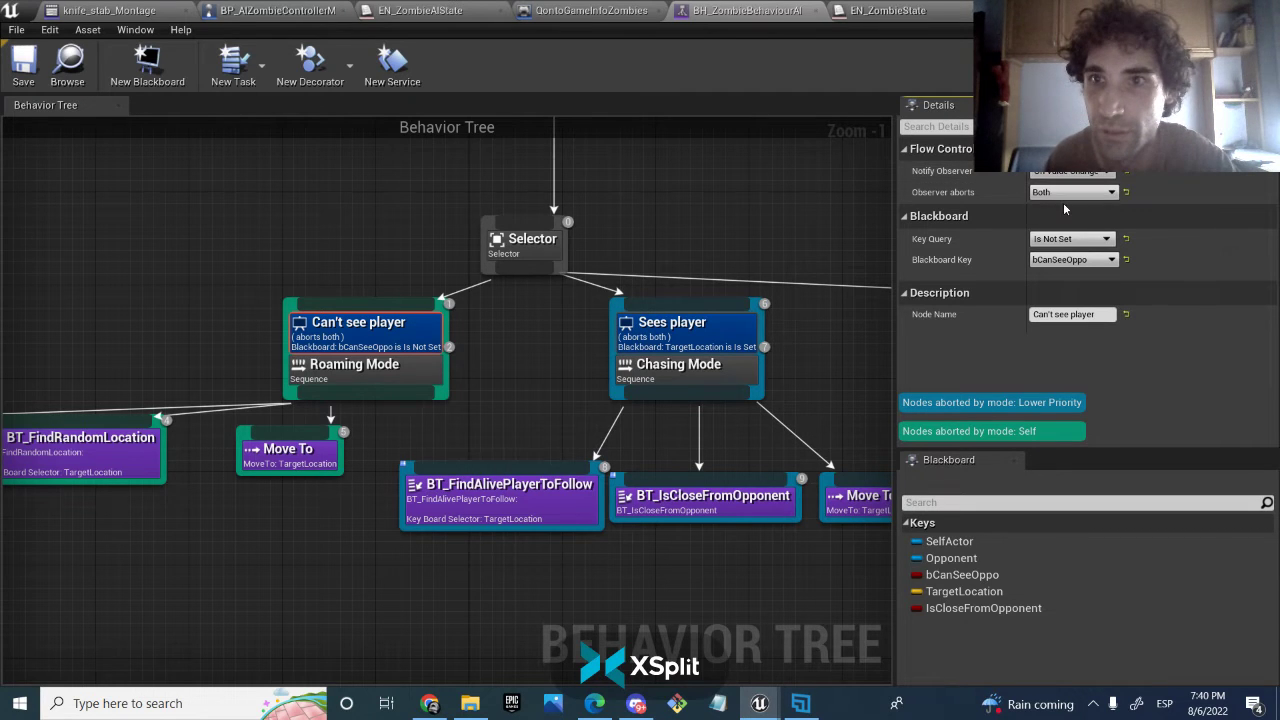
{"action": "left_click", "coordinate": [1064, 192]}
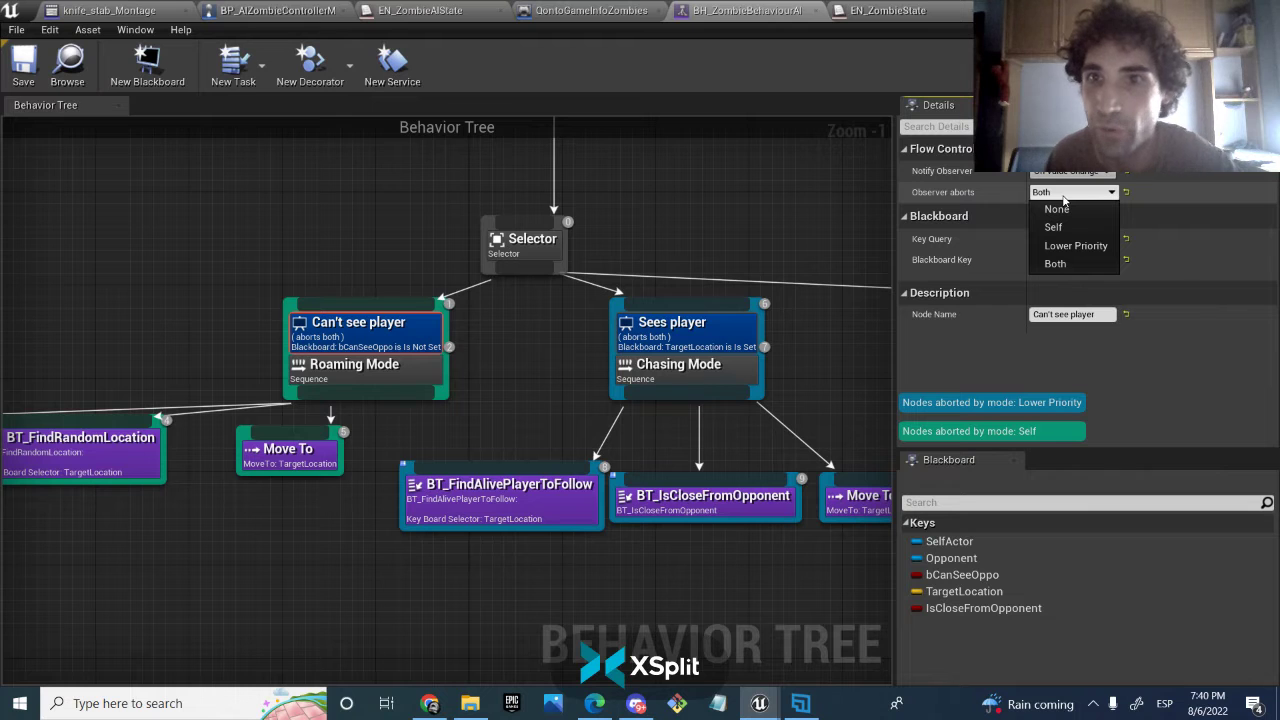
{"action": "left_click", "coordinate": [1064, 194]}
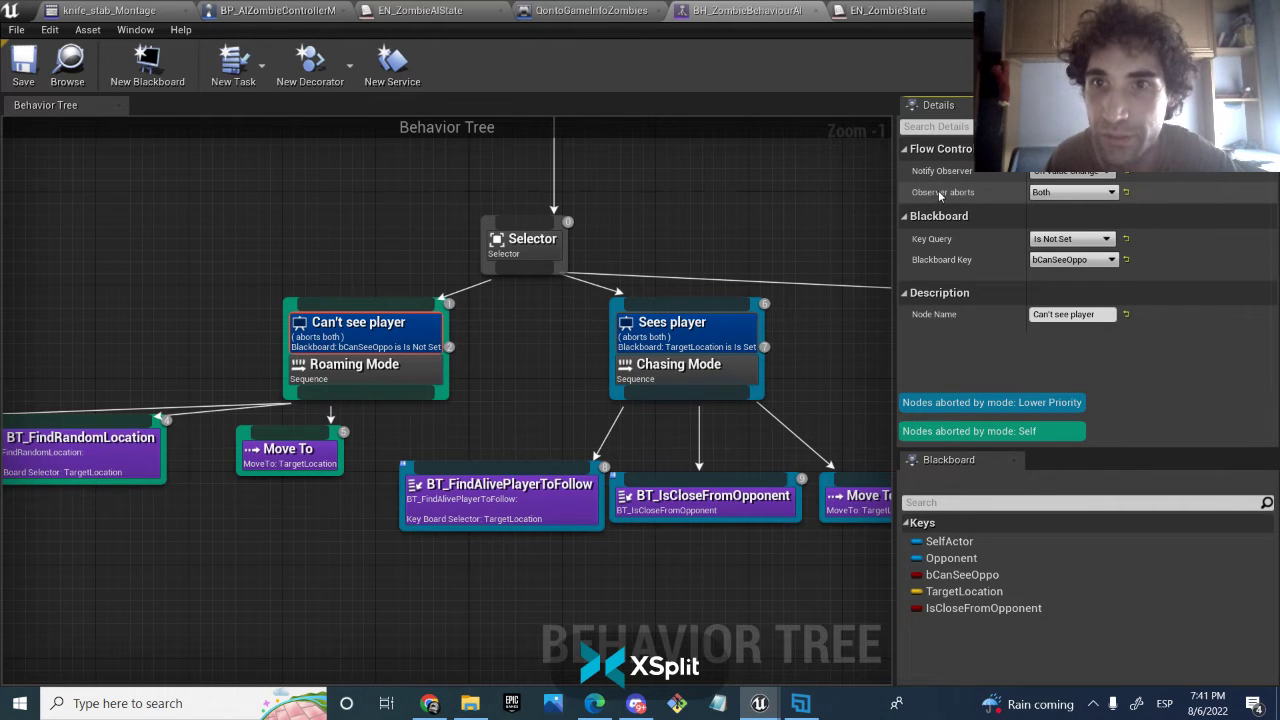
Pan and zoom out to Zoom -4 so the tree shows ROOT down to AttackPlayer.
{"action": "right_click_drag", "start_coordinate": [600, 328], "coordinate": [700, 379]}
{"action": "scroll", "coordinate": [700, 379], "scroll_direction": "down", "scroll_amount": 1}
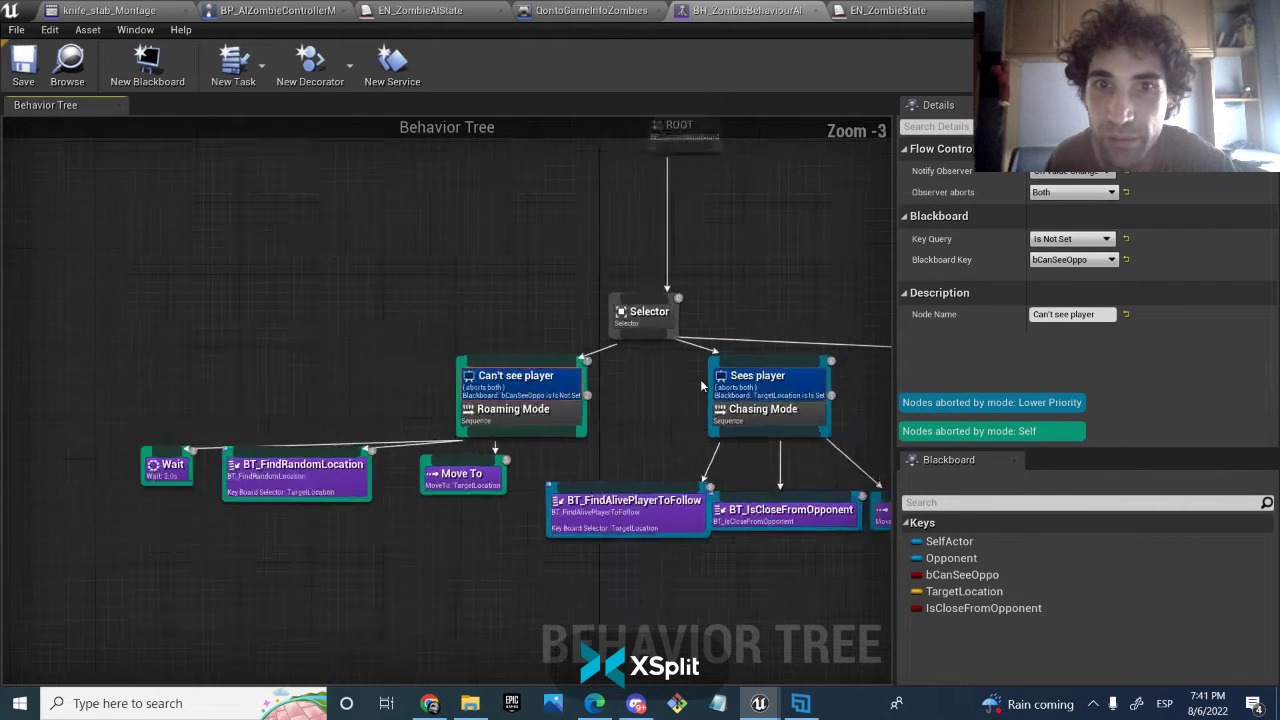
{"action": "scroll", "coordinate": [700, 379], "scroll_direction": "up", "scroll_amount": 1}
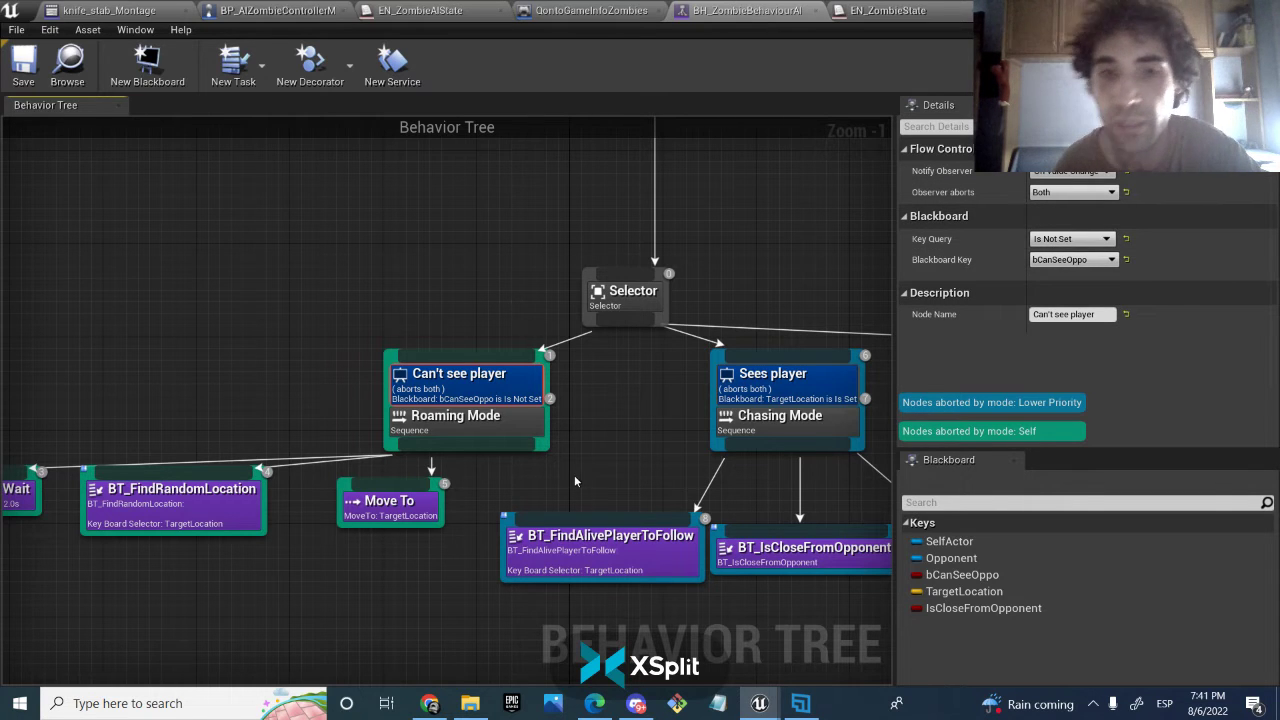
{"action": "scroll", "coordinate": [510, 439], "scroll_direction": "down", "scroll_amount": 1}
{"action": "right_click_drag", "start_coordinate": [510, 439], "coordinate": [475, 426]}
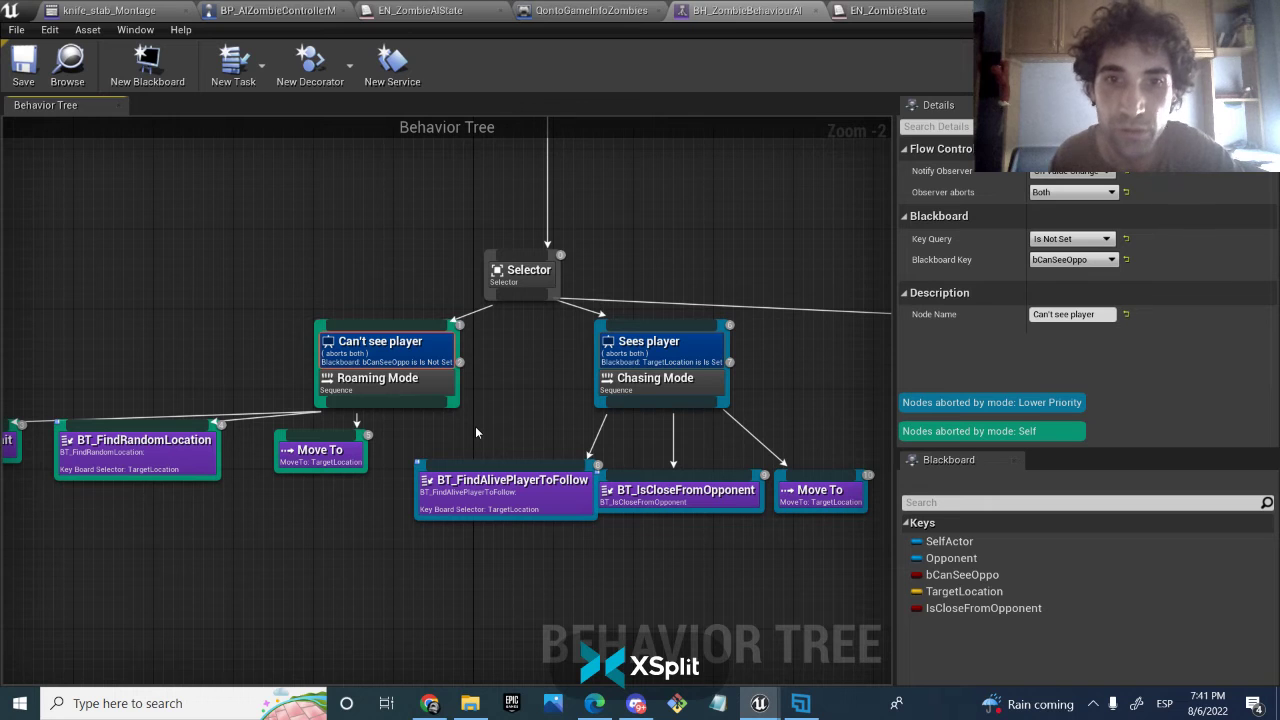
{"action": "scroll", "coordinate": [475, 426], "scroll_direction": "down", "scroll_amount": 7}
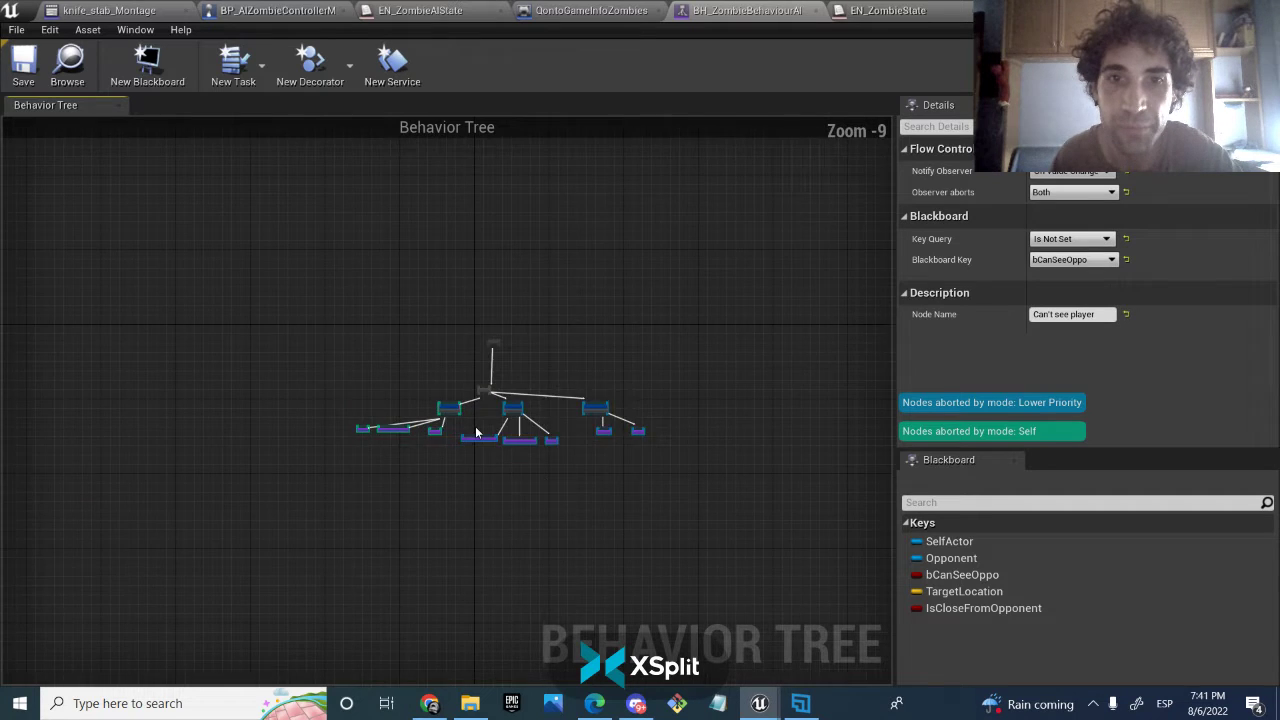
{"action": "scroll", "coordinate": [475, 426], "scroll_direction": "up", "scroll_amount": 8}
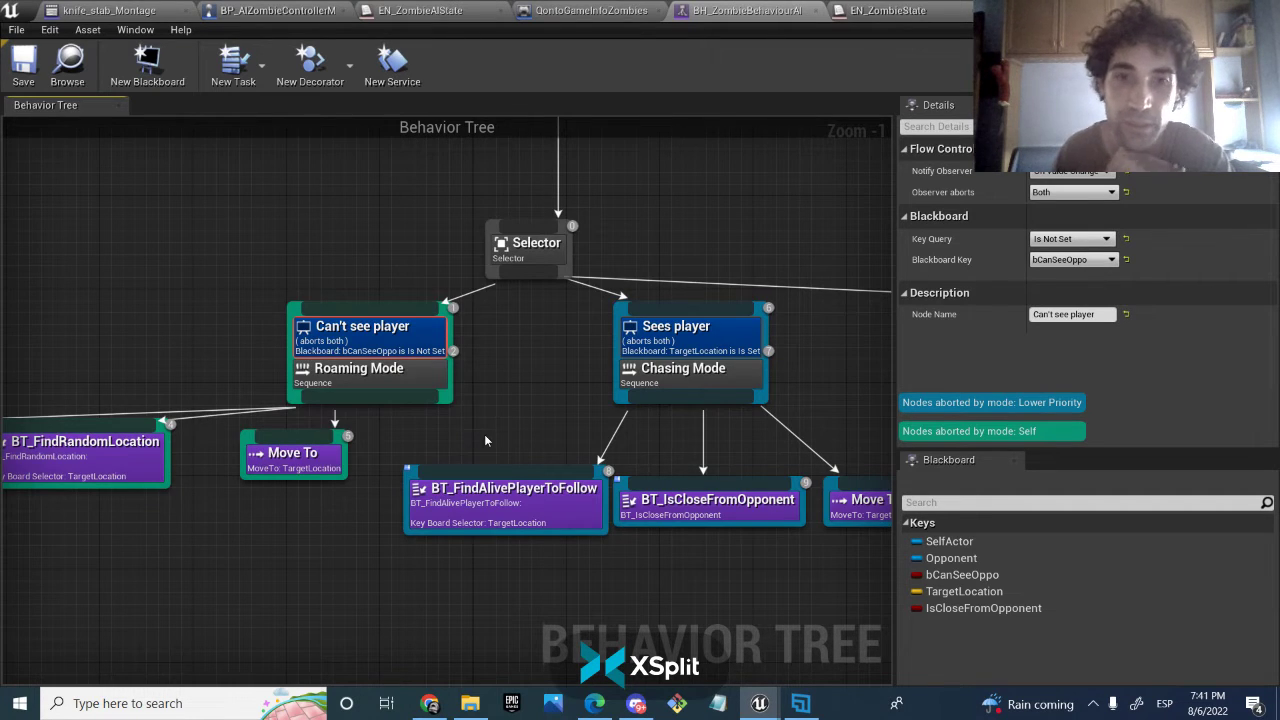
{"action": "scroll", "coordinate": [487, 440], "scroll_direction": "down", "scroll_amount": 3}
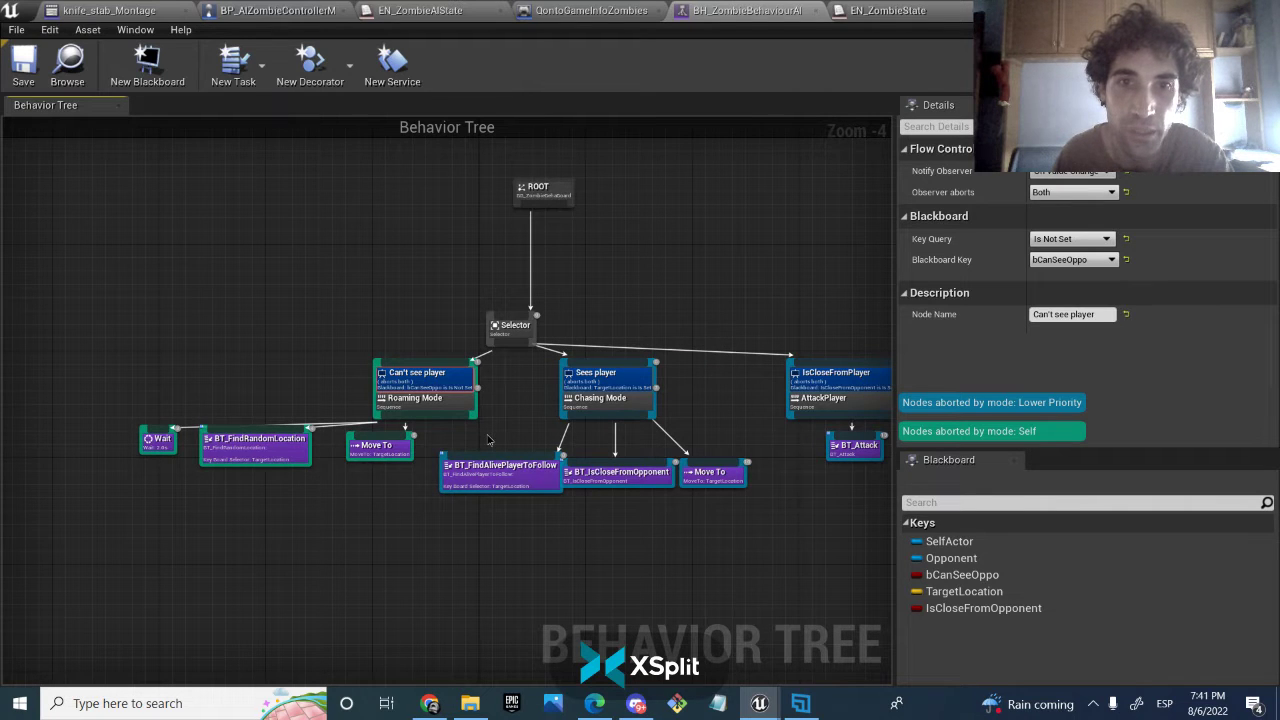
{"action": "right_click_drag", "start_coordinate": [488, 440], "coordinate": [475, 414]}
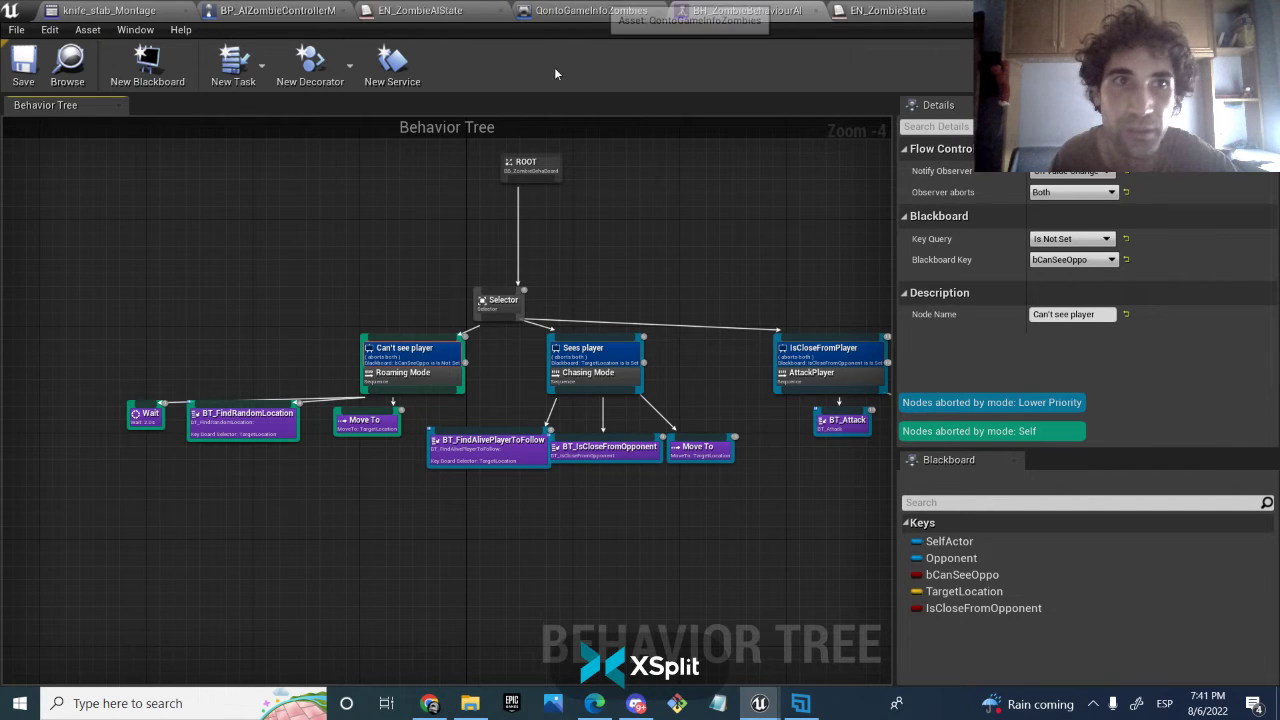
Switch to the BP_AIZombieControllerMaxPar Event Graph and centre its node rows.
{"action": "left_click", "coordinate": [278, 10]}
{"action": "scroll", "coordinate": [486, 366], "scroll_direction": "down", "scroll_amount": 4}
{"action": "scroll", "coordinate": [450, 400], "scroll_direction": "up", "scroll_amount": 1}
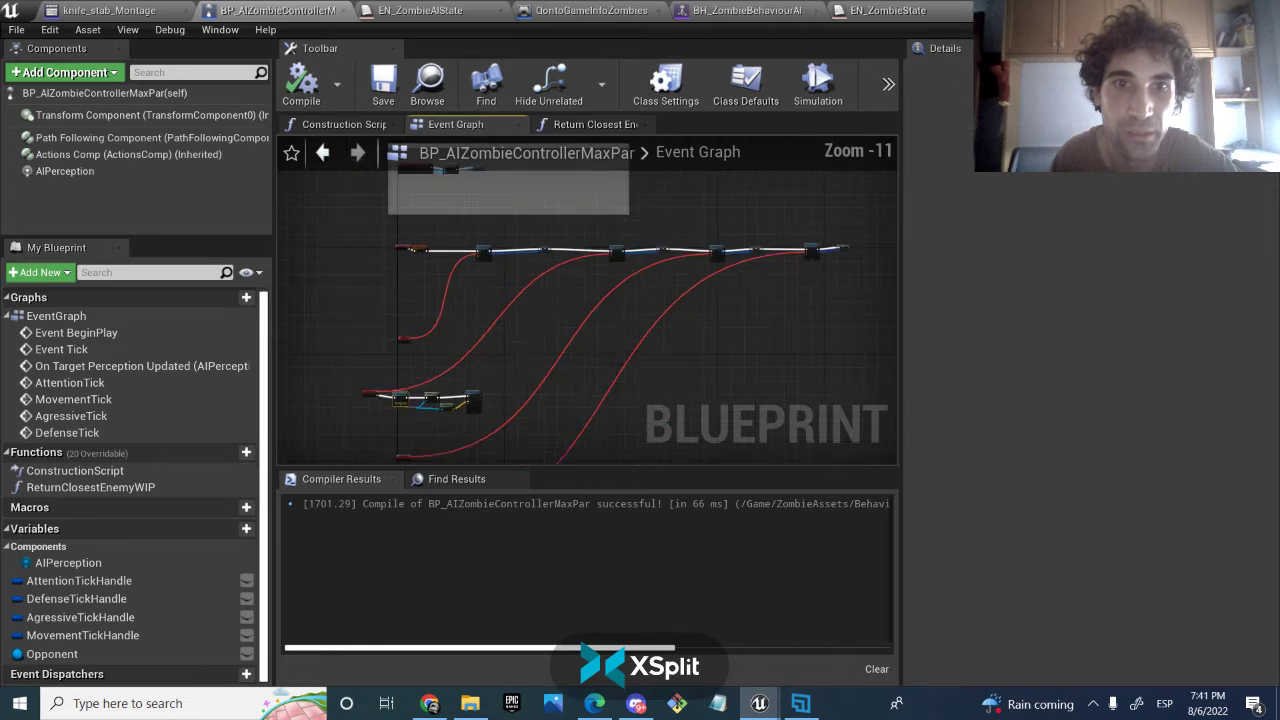
{"action": "scroll", "coordinate": [514, 200], "scroll_direction": "down", "scroll_amount": 1}
{"action": "right_click_drag", "start_coordinate": [514, 200], "coordinate": [554, 270]}
Zoom and pan across the tick event node chains down to the comment box.
{"action": "scroll", "coordinate": [408, 366], "scroll_direction": "up", "scroll_amount": 9}
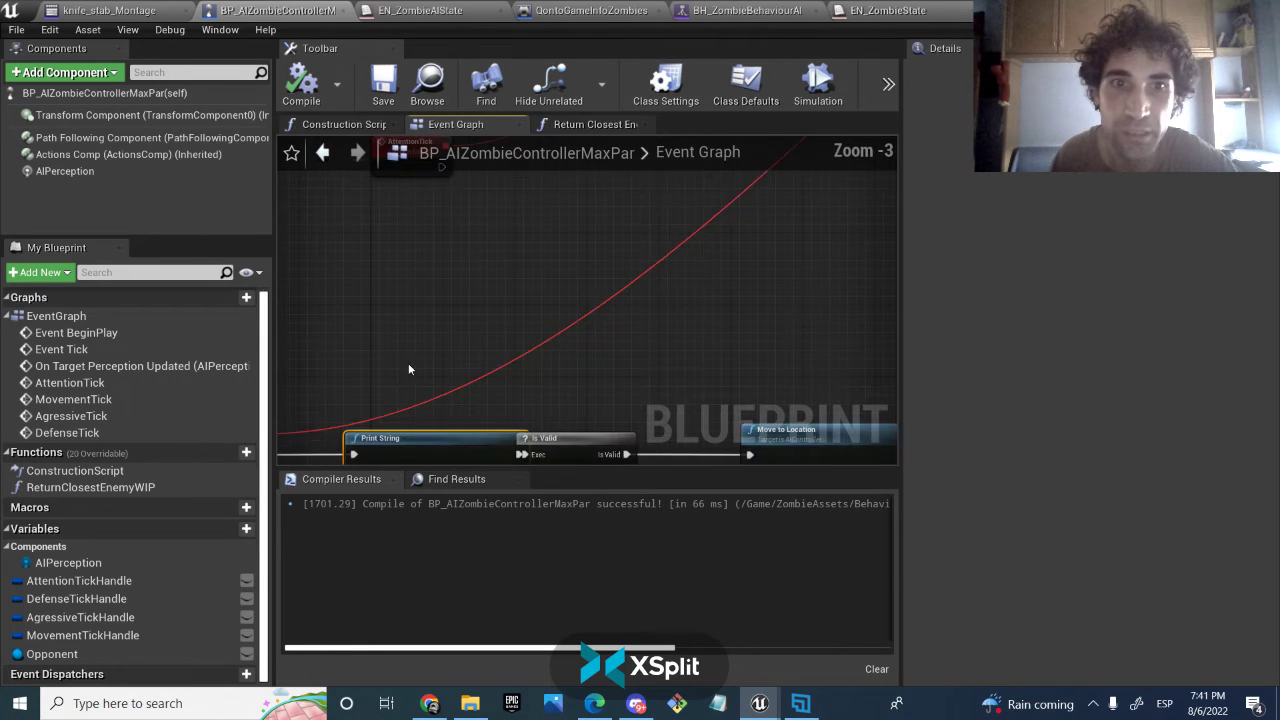
{"action": "scroll", "coordinate": [408, 366], "scroll_direction": "down", "scroll_amount": 9}
{"action": "right_click_drag", "start_coordinate": [505, 340], "coordinate": [500, 394]}
{"action": "scroll", "coordinate": [409, 336], "scroll_direction": "up", "scroll_amount": 2}
{"action": "scroll", "coordinate": [409, 336], "scroll_direction": "up", "scroll_amount": 6}
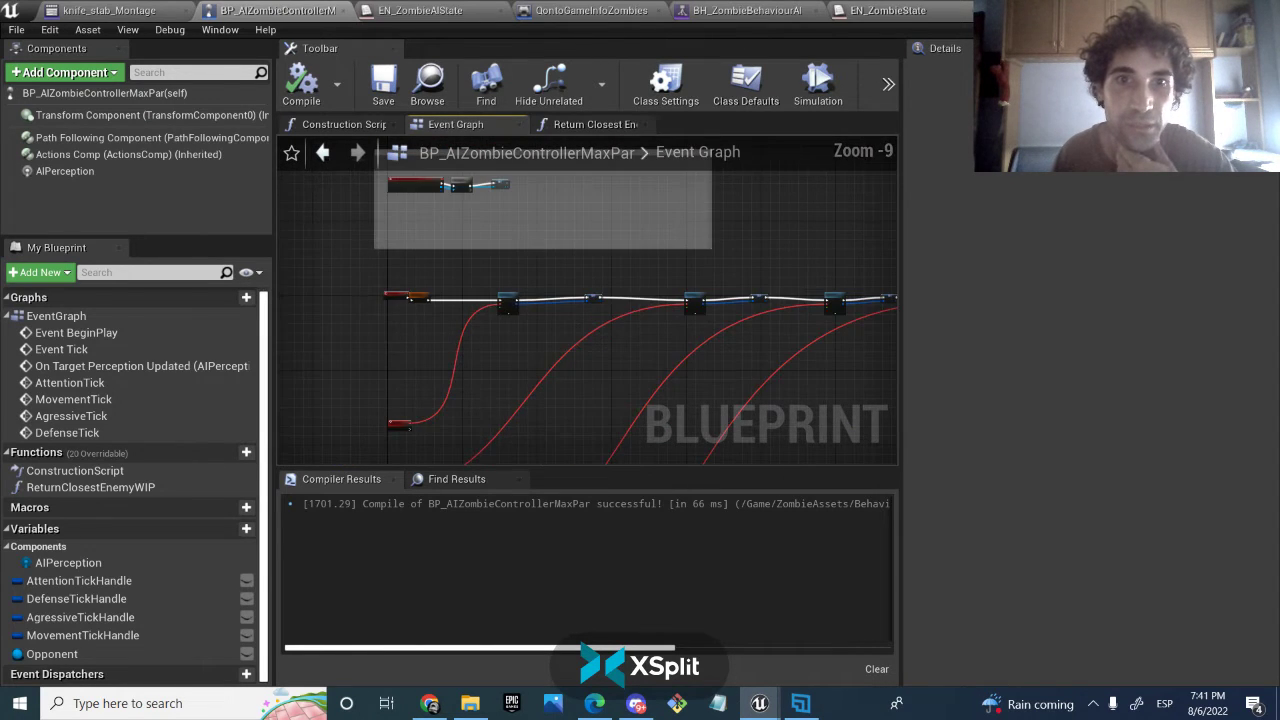
{"action": "scroll", "coordinate": [437, 346], "scroll_direction": "down", "scroll_amount": 8}
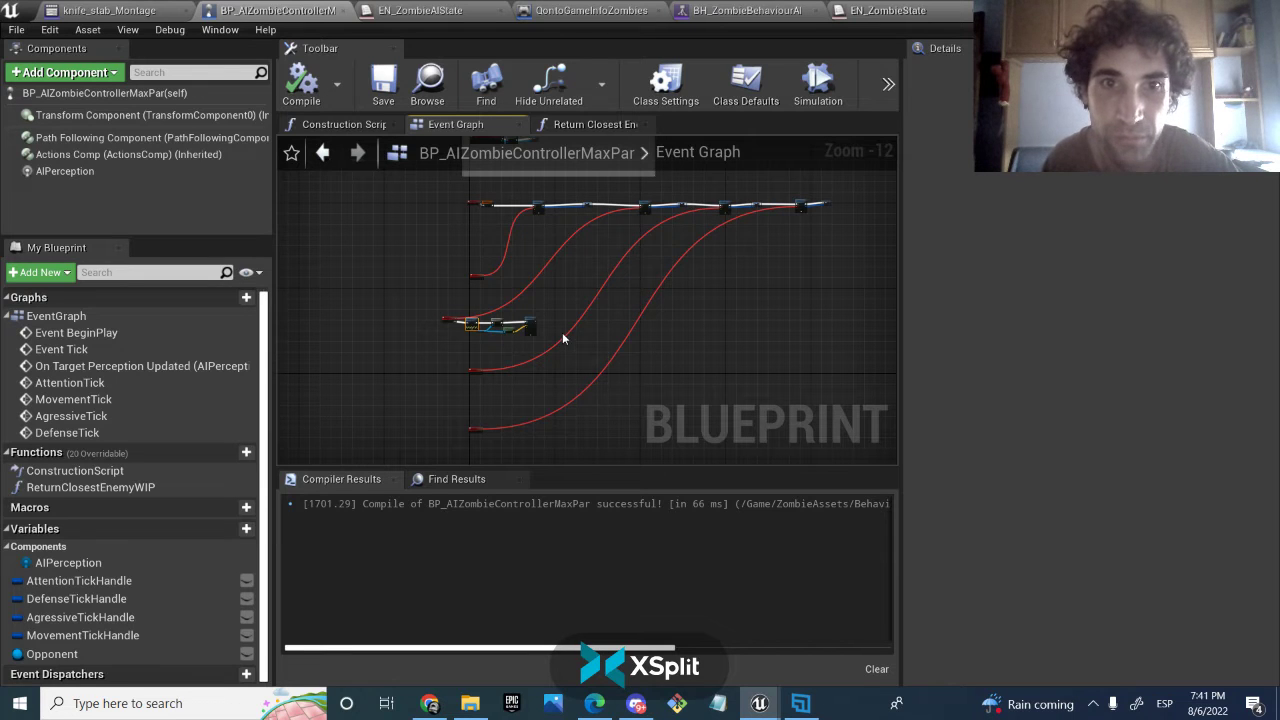
{"action": "scroll", "coordinate": [496, 291], "scroll_direction": "up", "scroll_amount": 6}
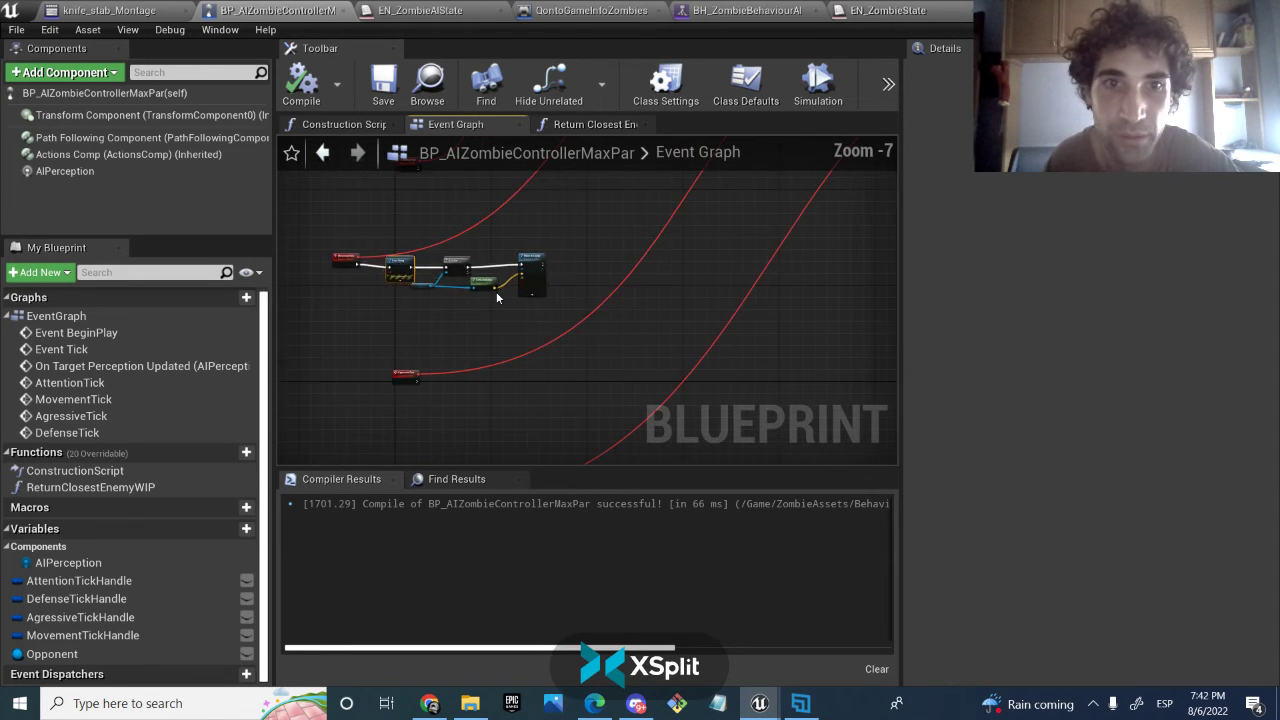
{"action": "scroll", "coordinate": [496, 291], "scroll_direction": "down", "scroll_amount": 6}
{"action": "right_click_drag", "start_coordinate": [496, 291], "coordinate": [486, 396]}
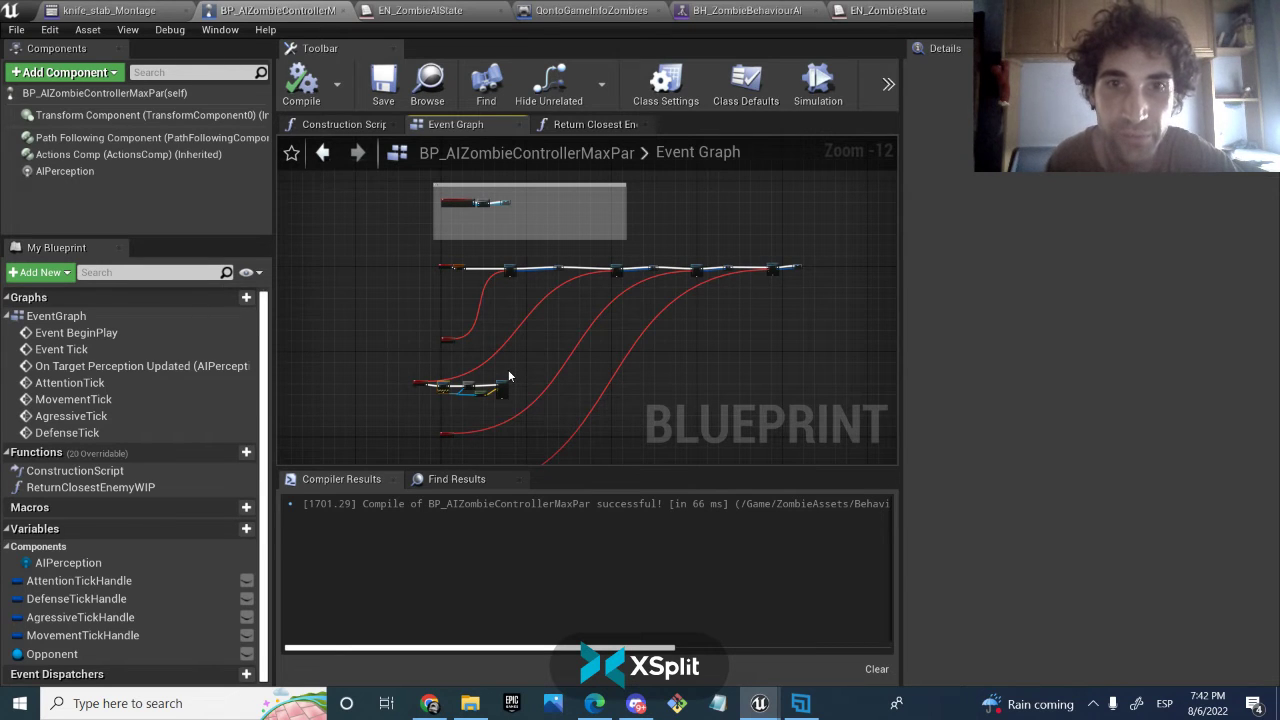
Return to the BH_ZombieBehaviourAI tree and frame all of its nodes.
{"action": "left_click", "coordinate": [745, 10]}
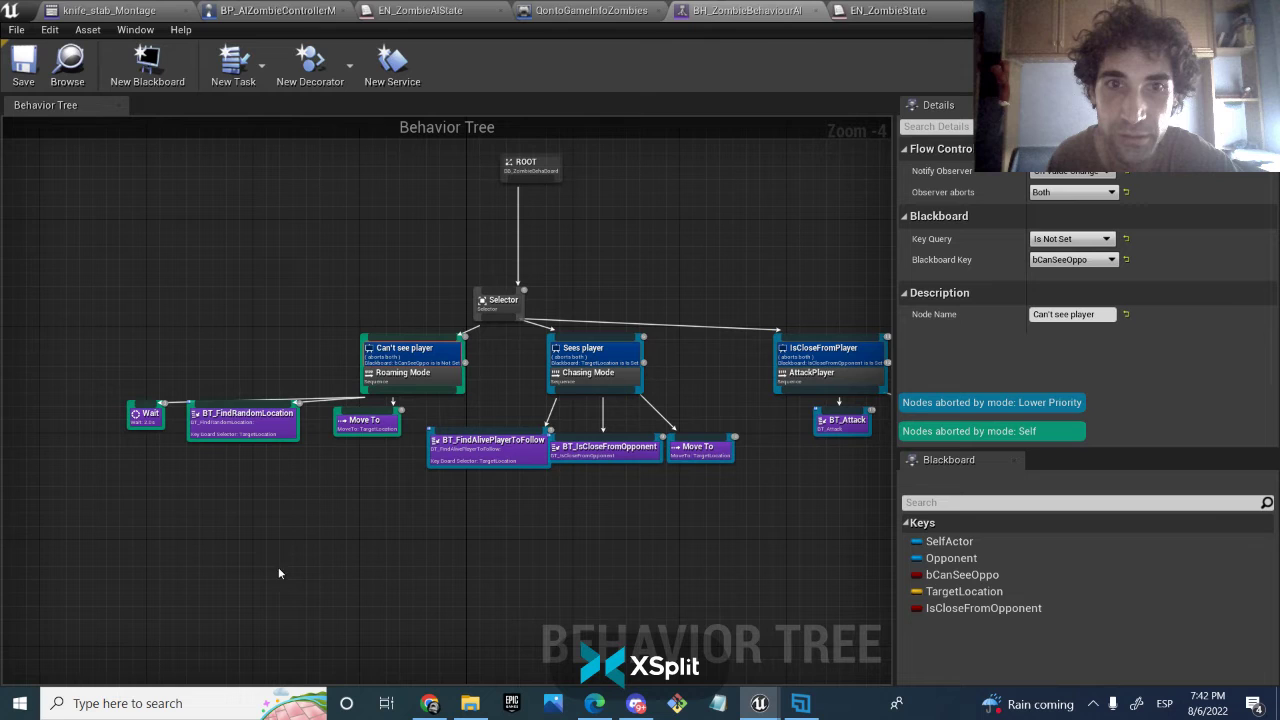
{"action": "left_click_drag", "start_coordinate": [105, 240], "coordinate": [767, 502]}
{"action": "left_click", "coordinate": [741, 322]}
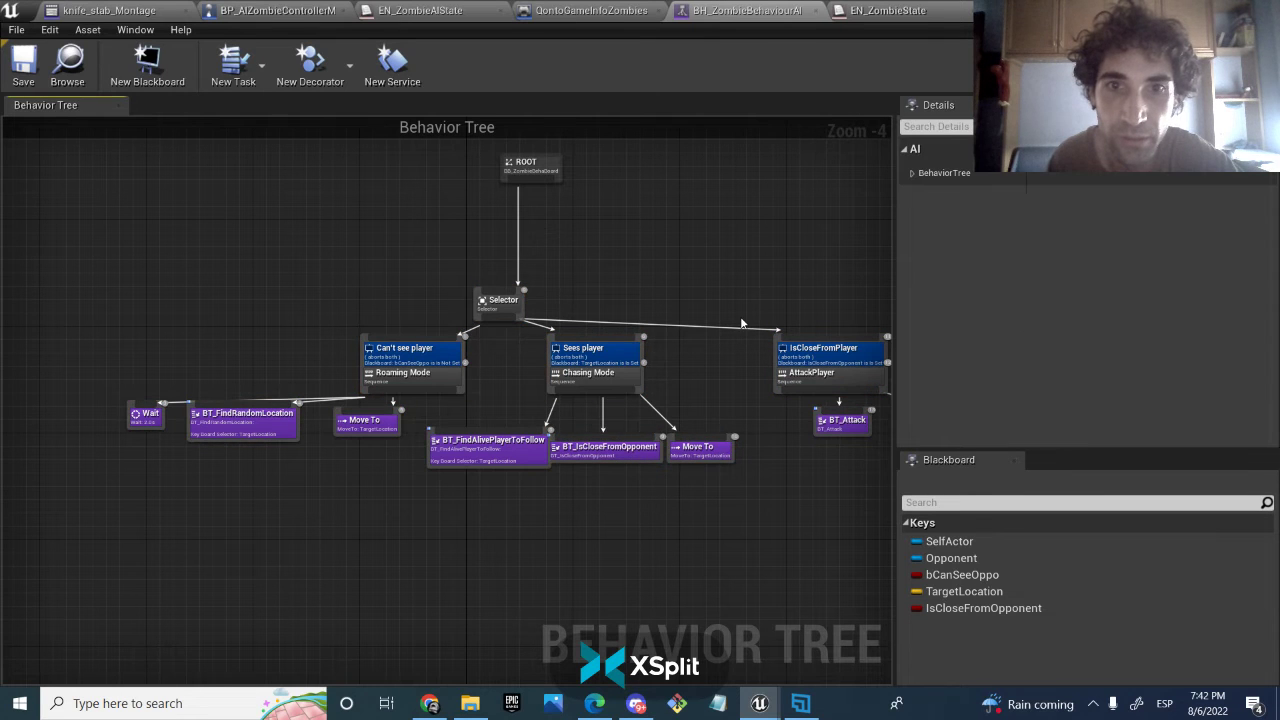
{"action": "scroll", "coordinate": [525, 277], "scroll_direction": "down", "scroll_amount": 1}
{"action": "right_click", "coordinate": [590, 268]}
{"action": "right_click", "coordinate": [556, 212]}
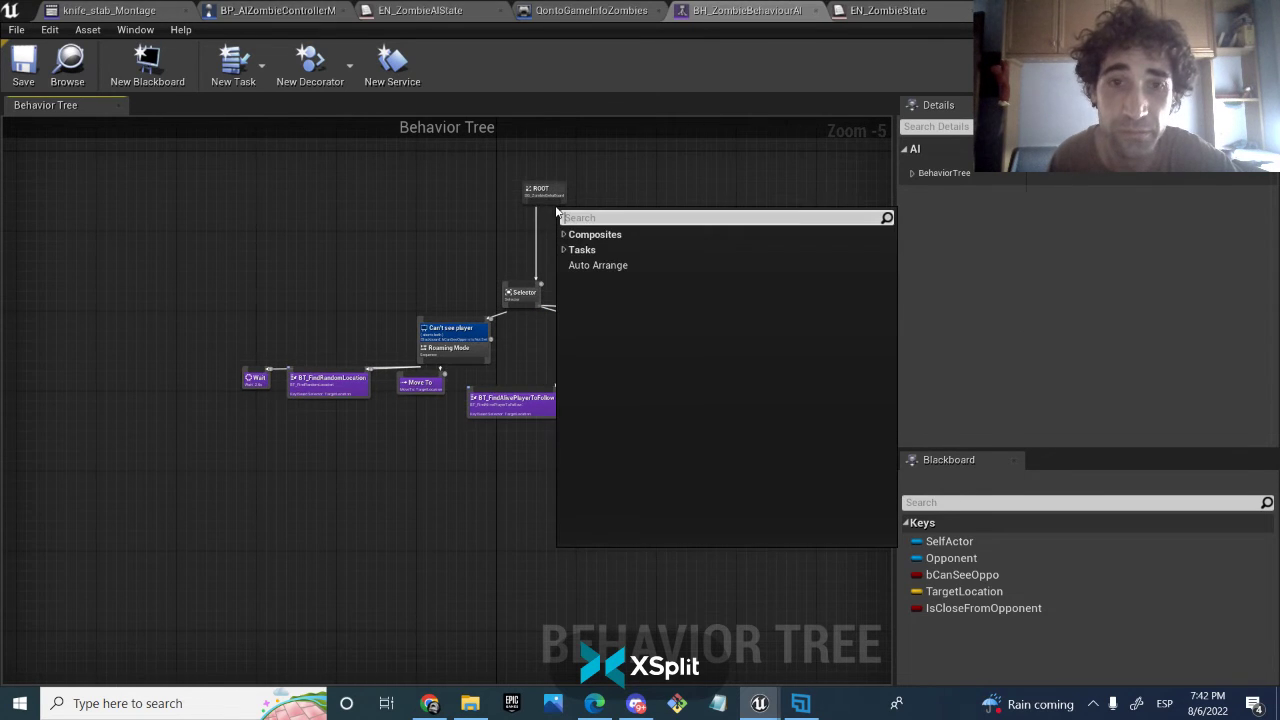
{"action": "right_click_drag", "start_coordinate": [556, 212], "coordinate": [540, 209]}
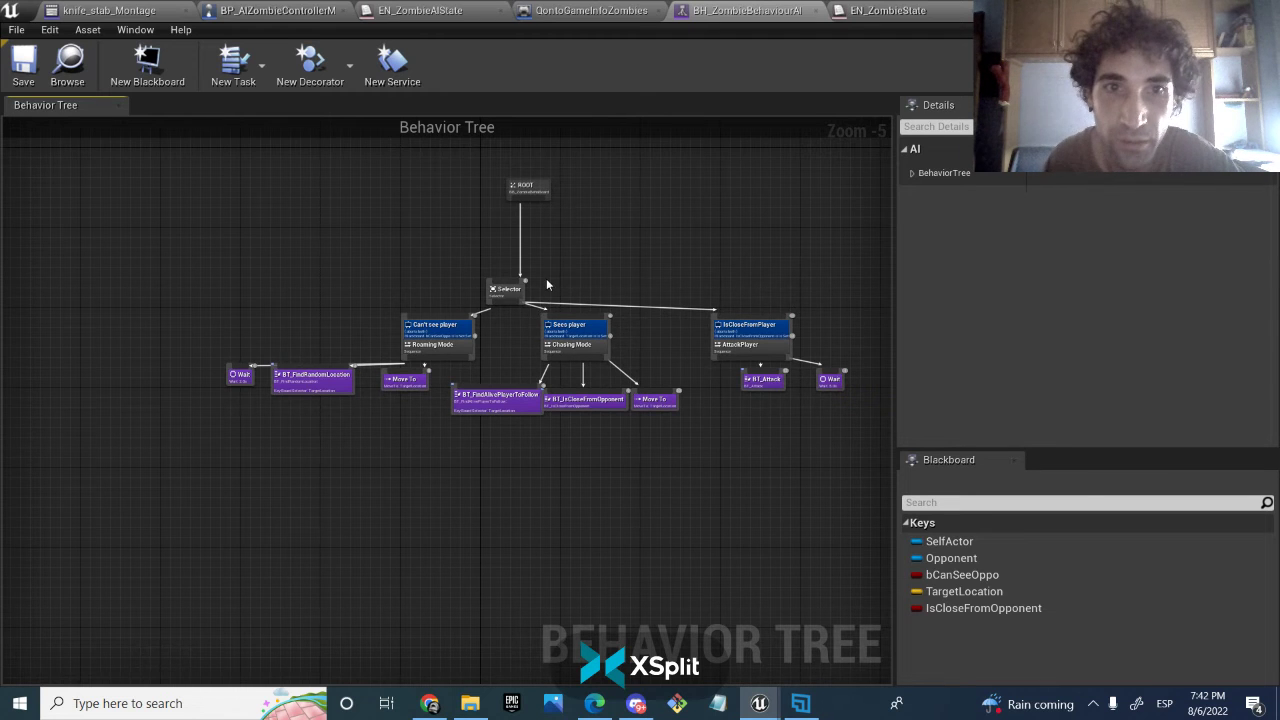
Reposition the behavior tree so the ROOT node sits at the top.
{"action": "scroll", "coordinate": [540, 284], "scroll_direction": "up", "scroll_amount": 2}
{"action": "scroll", "coordinate": [534, 286], "scroll_direction": "down", "scroll_amount": 4}
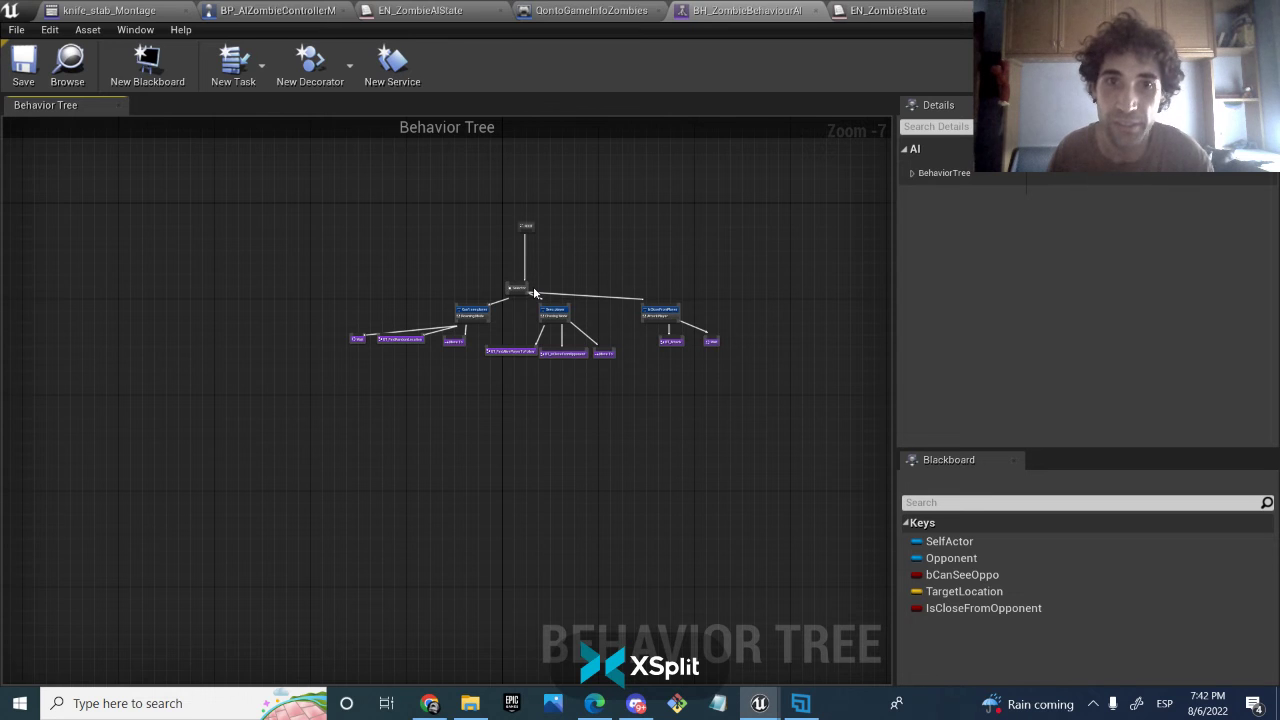
{"action": "scroll", "coordinate": [533, 291], "scroll_direction": "up", "scroll_amount": 4}
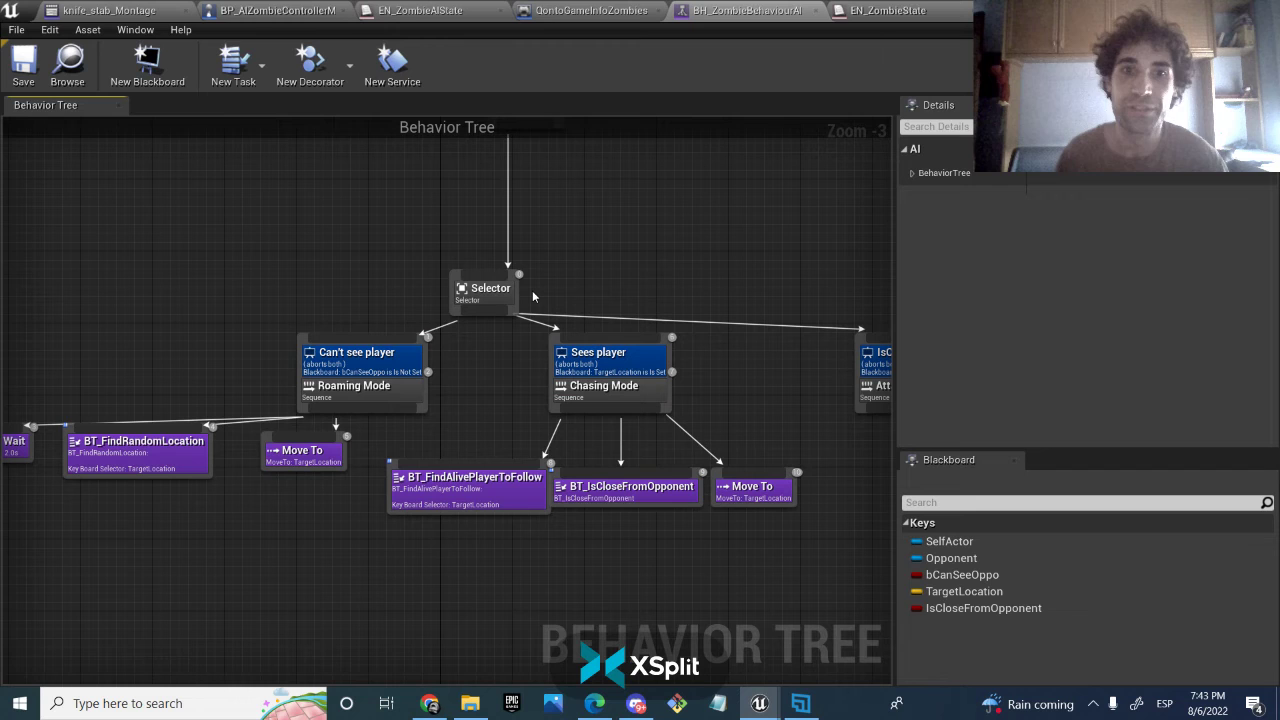
{"action": "right_click_drag", "start_coordinate": [570, 190], "coordinate": [603, 258]}
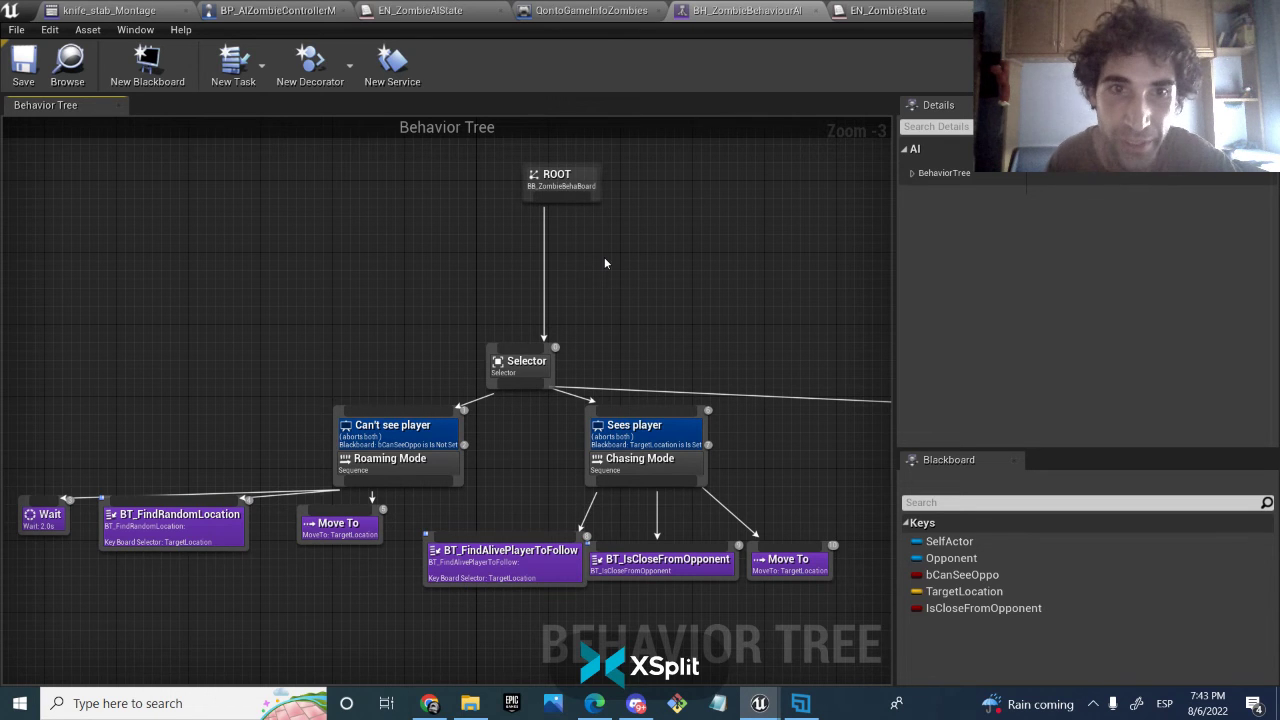
{"action": "scroll", "coordinate": [676, 383], "scroll_direction": "down", "scroll_amount": 3}
{"action": "scroll", "coordinate": [676, 383], "scroll_direction": "up", "scroll_amount": 6}
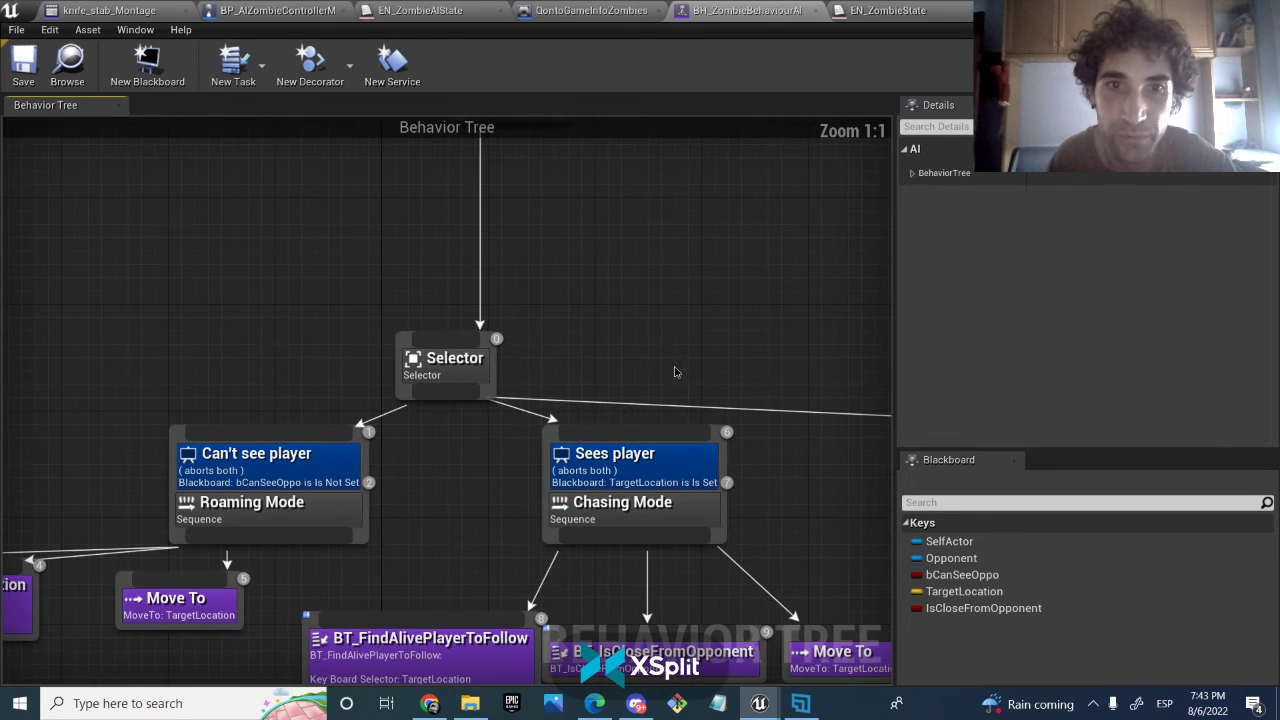
Pan around the Selector across the Roaming, Chasing and AttackPlayer branches.
{"action": "right_click_drag", "start_coordinate": [676, 383], "coordinate": [433, 252]}
{"action": "scroll", "coordinate": [560, 280], "scroll_direction": "down", "scroll_amount": 3}
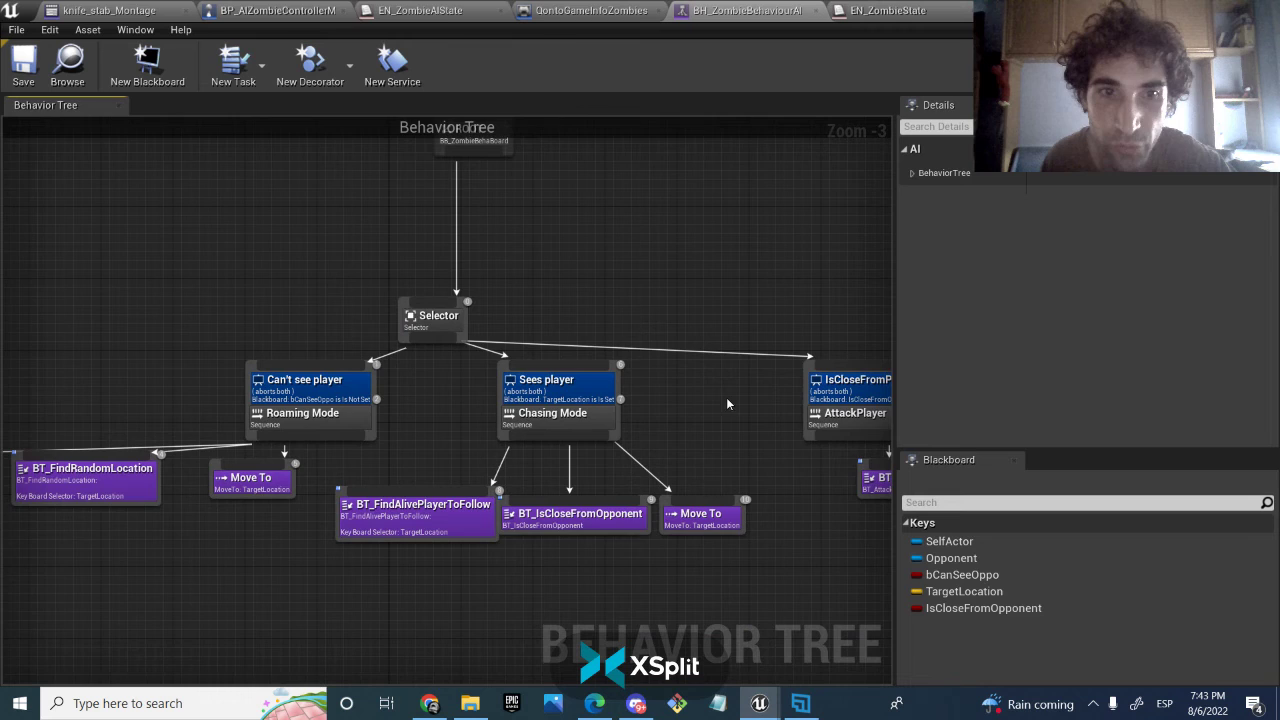
{"action": "scroll", "coordinate": [700, 400], "scroll_direction": "down", "scroll_amount": 2}
{"action": "scroll", "coordinate": [463, 404], "scroll_direction": "down", "scroll_amount": 2}
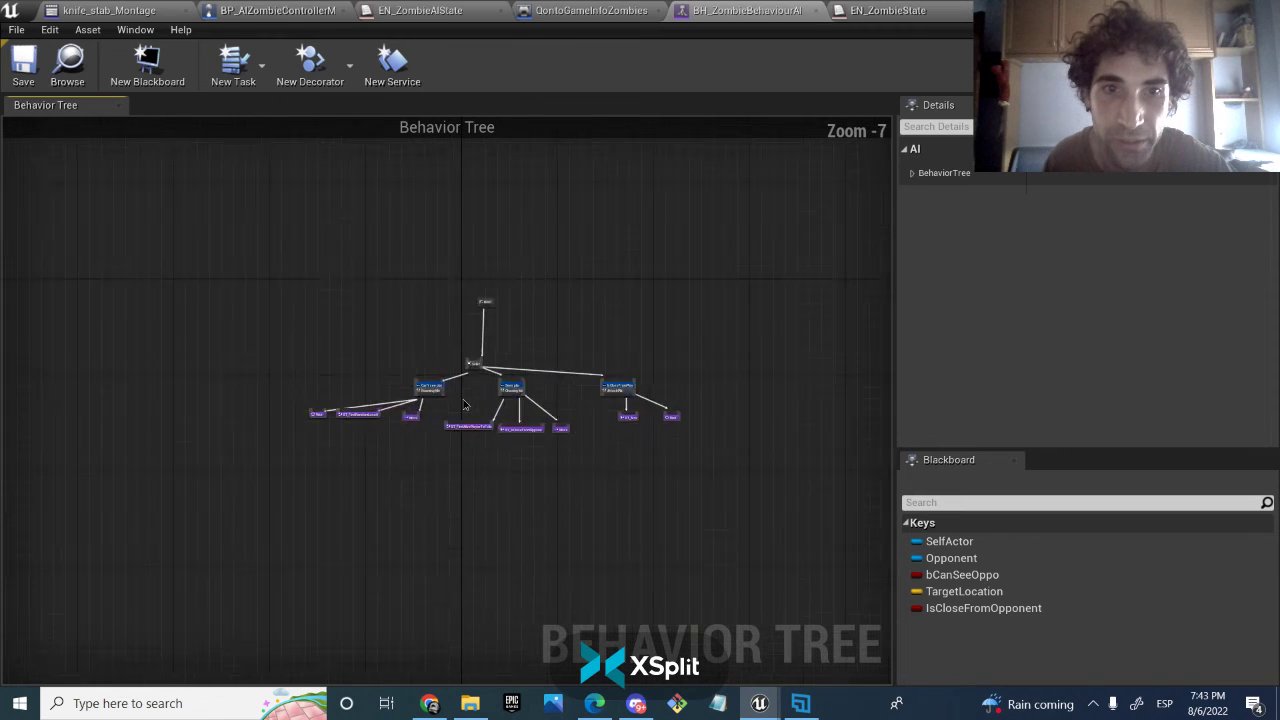
{"action": "scroll", "coordinate": [462, 398], "scroll_direction": "up", "scroll_amount": 7}
{"action": "right_click", "coordinate": [462, 398]}
{"action": "mouse_move", "coordinate": [460, 454]}
{"action": "right_mouse_down"}
{"action": "mouse_move", "coordinate": [613, 449]}
{"action": "mouse_move", "coordinate": [463, 437]}
{"action": "right_mouse_up"}
{"action": "scroll", "coordinate": [611, 439], "scroll_direction": "down", "scroll_amount": 2}
{"action": "scroll", "coordinate": [523, 449], "scroll_direction": "down", "scroll_amount": 4}
{"action": "scroll", "coordinate": [540, 459], "scroll_direction": "up", "scroll_amount": 3}
{"action": "right_click_drag", "start_coordinate": [540, 459], "coordinate": [692, 449]}
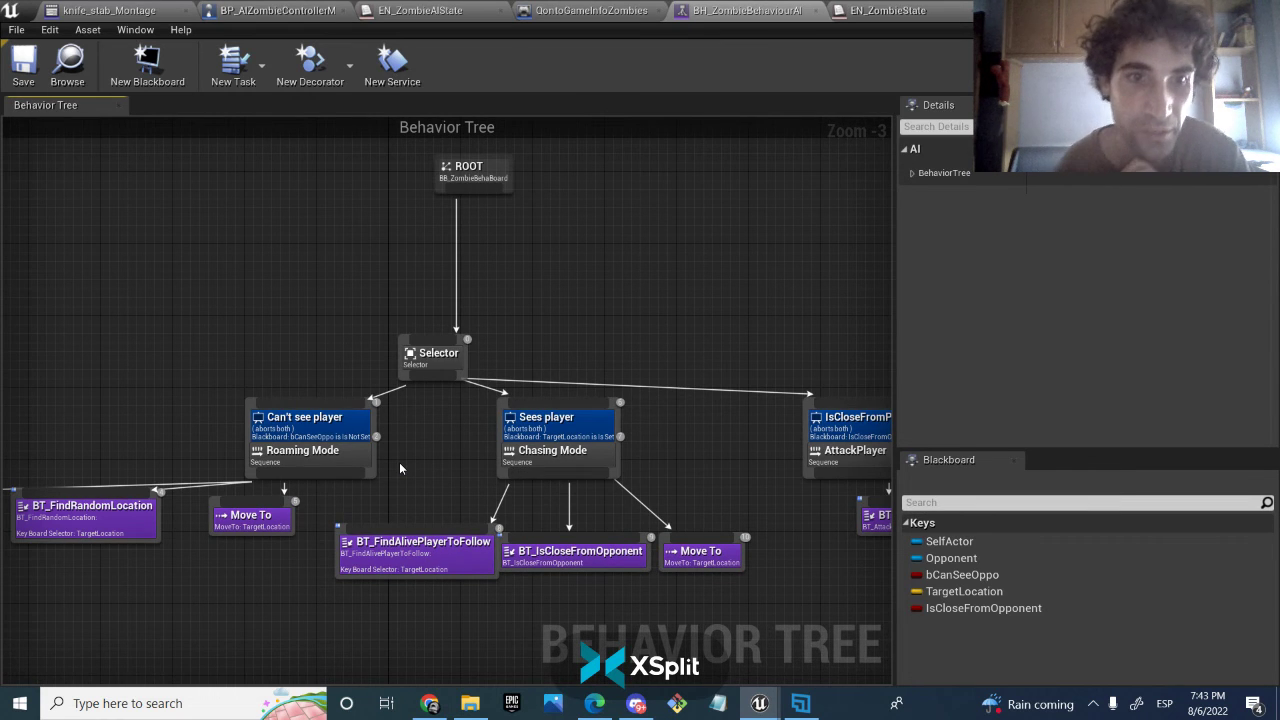
Bring the XSplit Broadcaster window forward, showing Scene 4 still recording.
{"action": "left_click", "coordinate": [801, 703]}
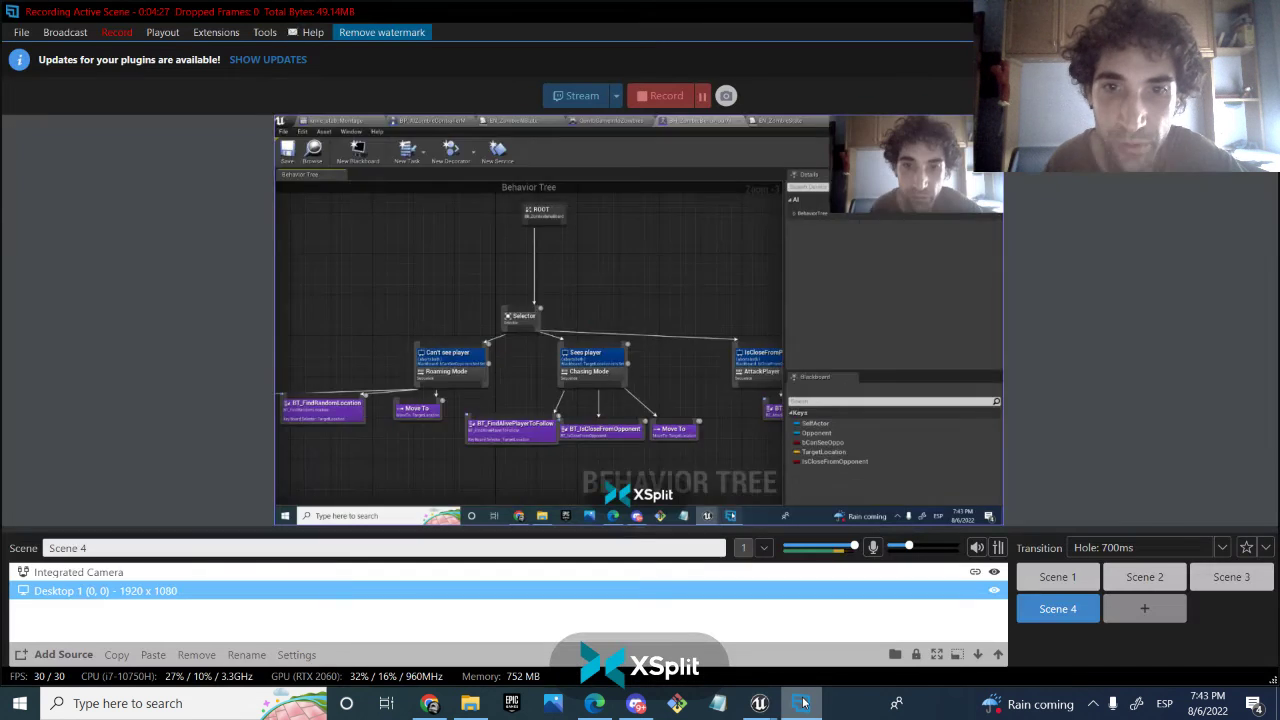